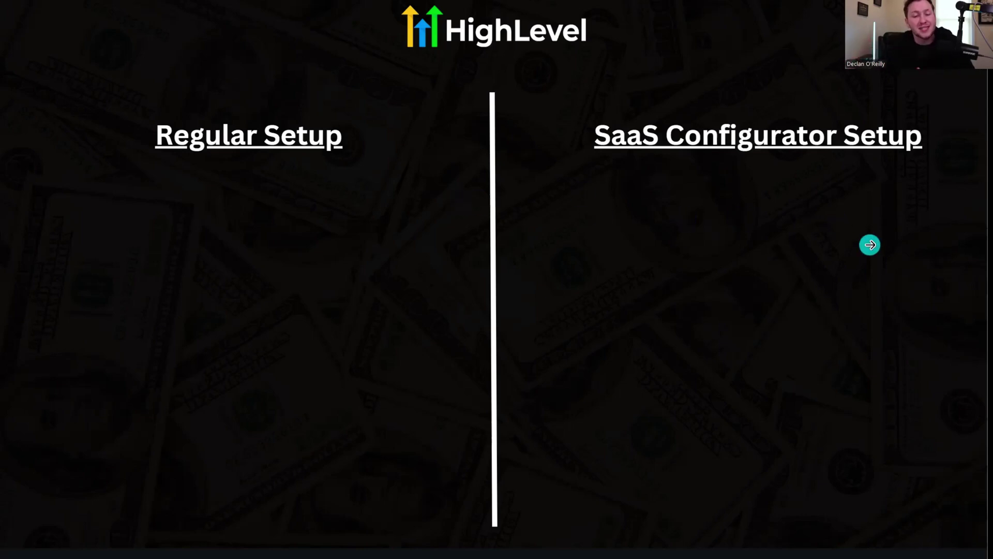
- Reveal the regular setup steps on the slide, then start a manual sub-account and select its last name field
click(870, 244)
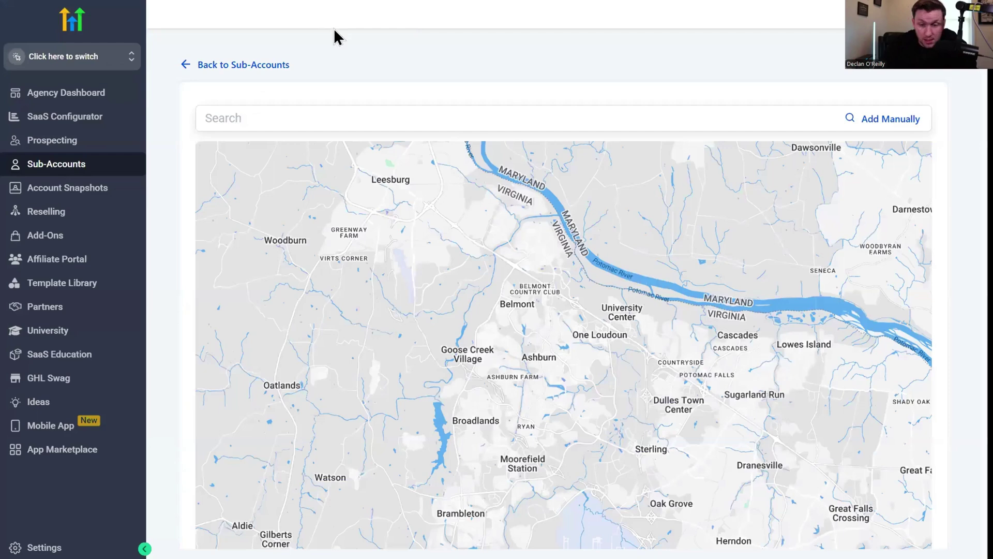
click(895, 124)
click(457, 226)
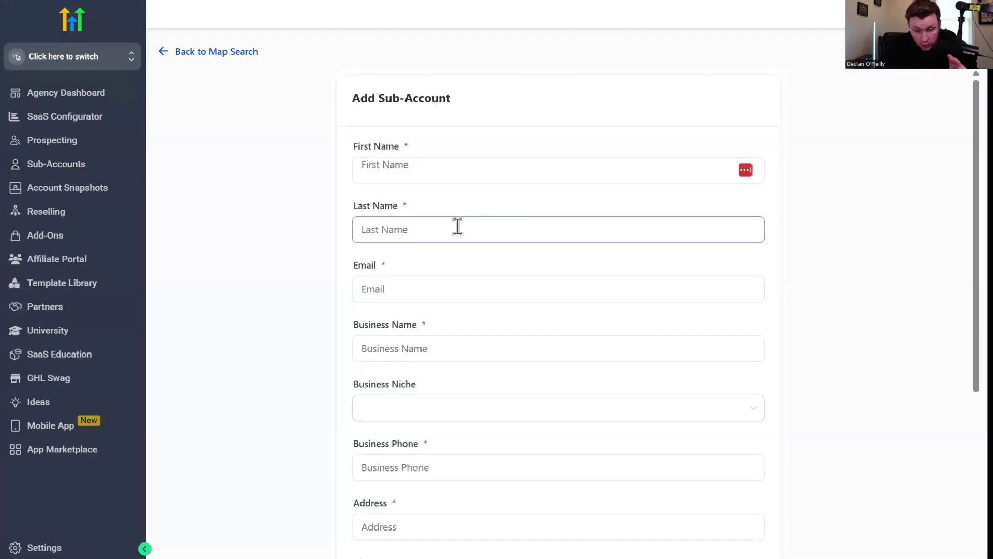
scroll(461, 242, down, 3)
scroll(478, 181, down, 2)
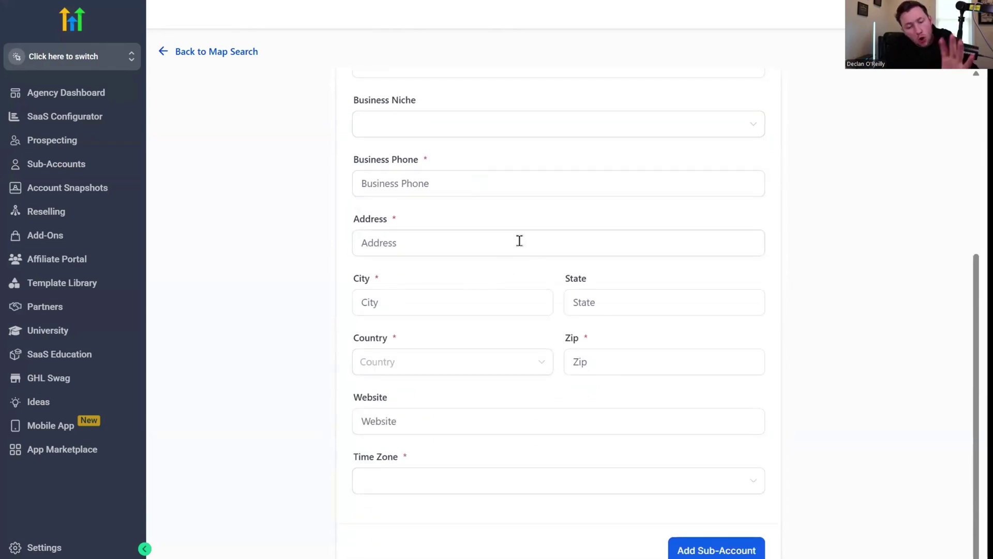
scroll(517, 247, up, 5)
scroll(510, 268, down, 5)
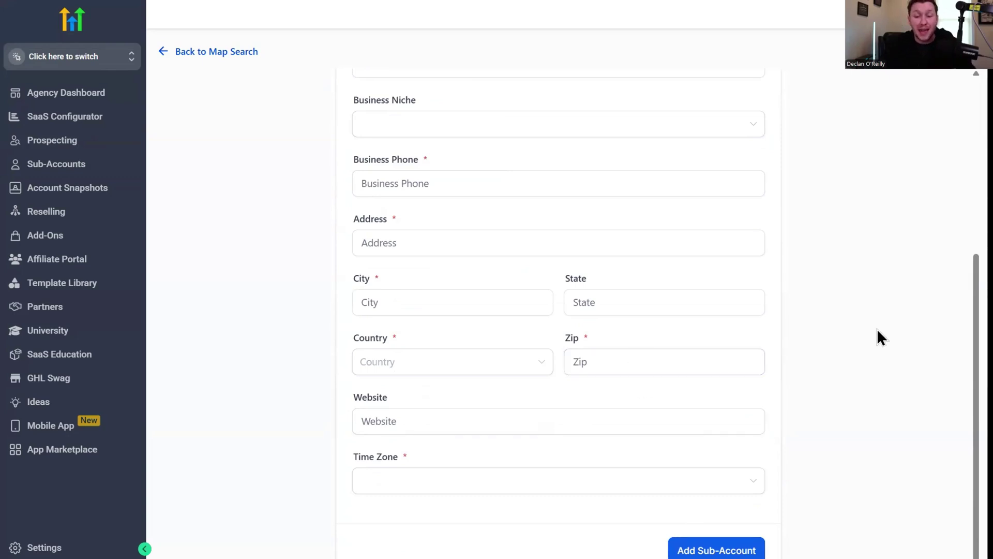
scroll(824, 334, up, 5)
scroll(825, 342, down, 3)
scroll(820, 365, down, 2)
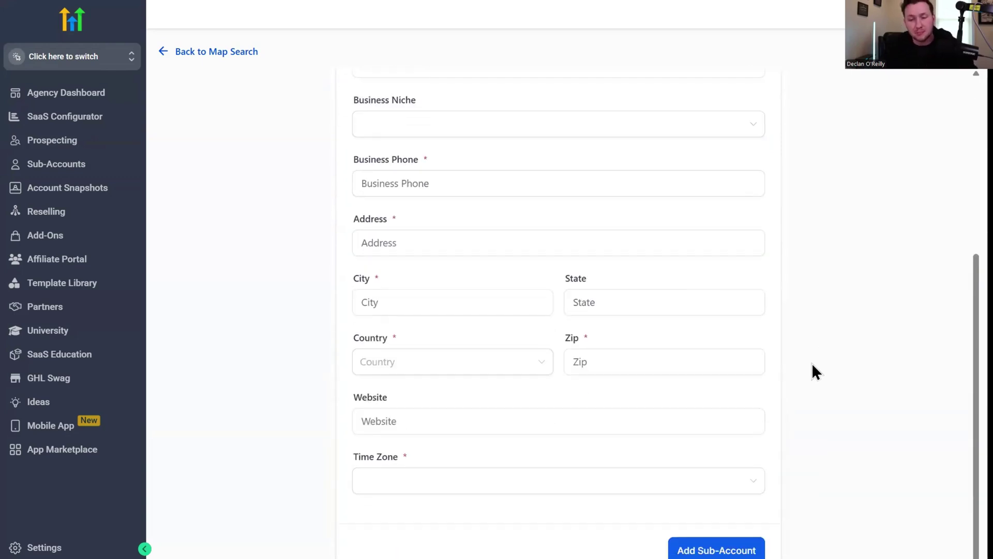
scroll(824, 380, up, 5)
scroll(575, 241, down, 2)
scroll(595, 261, down, 3)
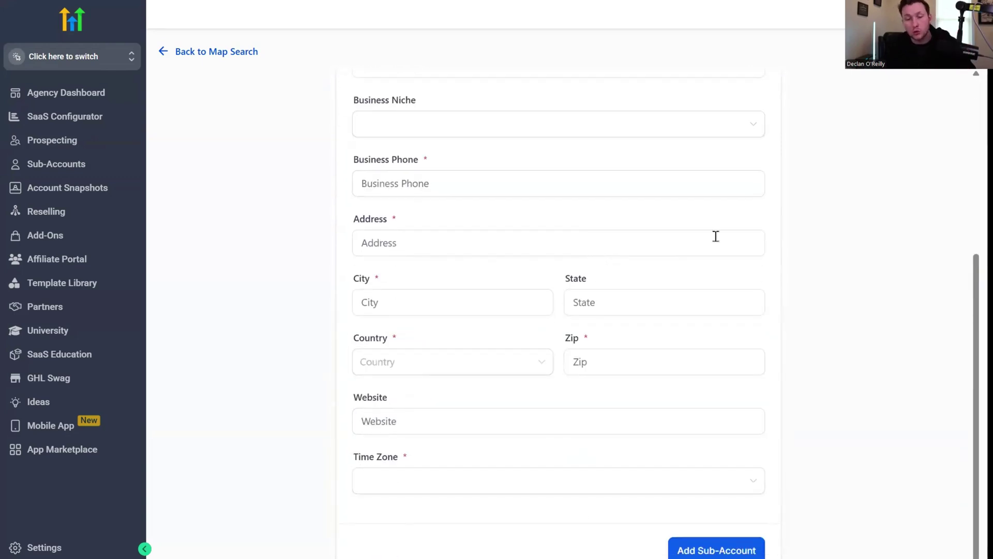
scroll(626, 271, up, 5)
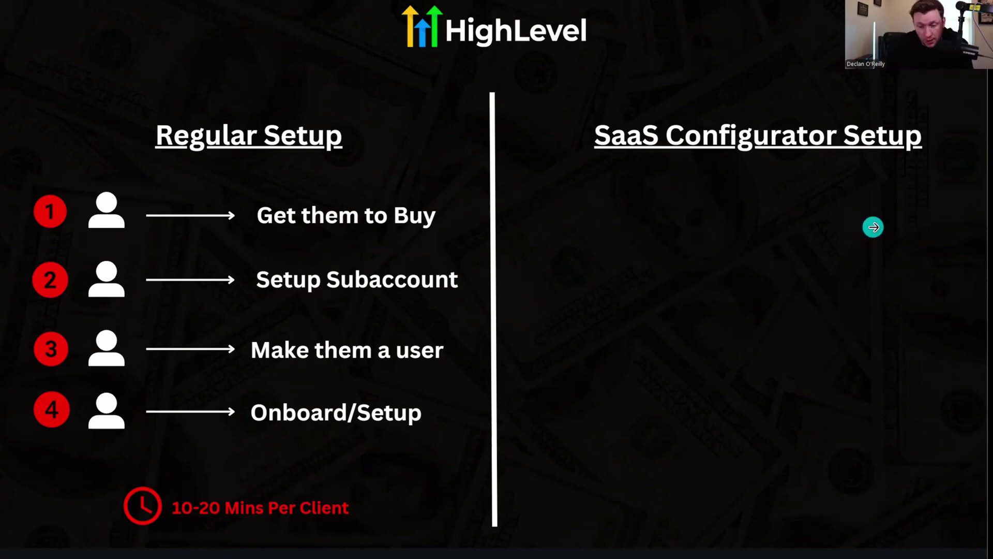
- Advance the slide to reveal the automated SaaS Configurator steps
click(873, 227)
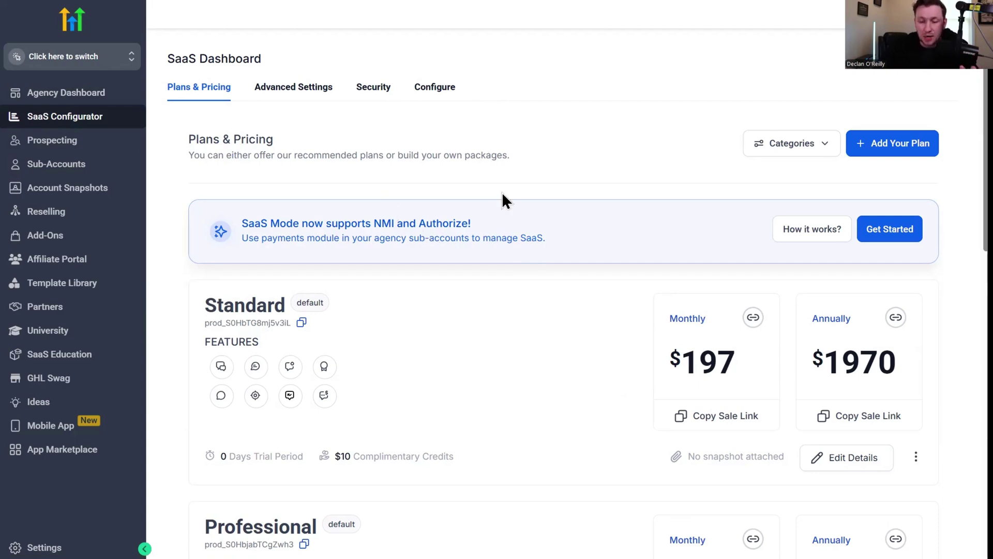
scroll(502, 194, down, 5)
scroll(498, 219, down, 5)
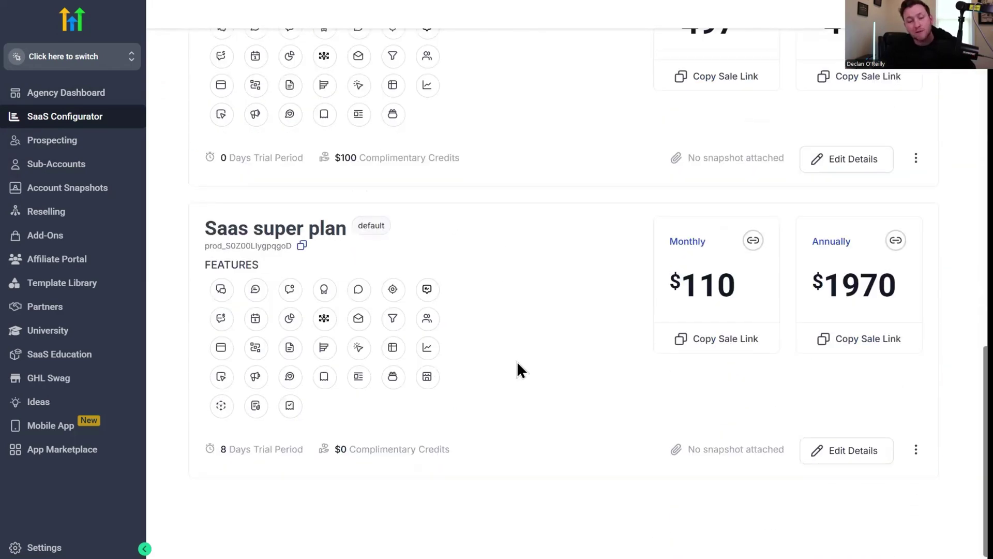
scroll(520, 364, up, 3)
scroll(522, 373, up, 3)
scroll(521, 367, up, 4)
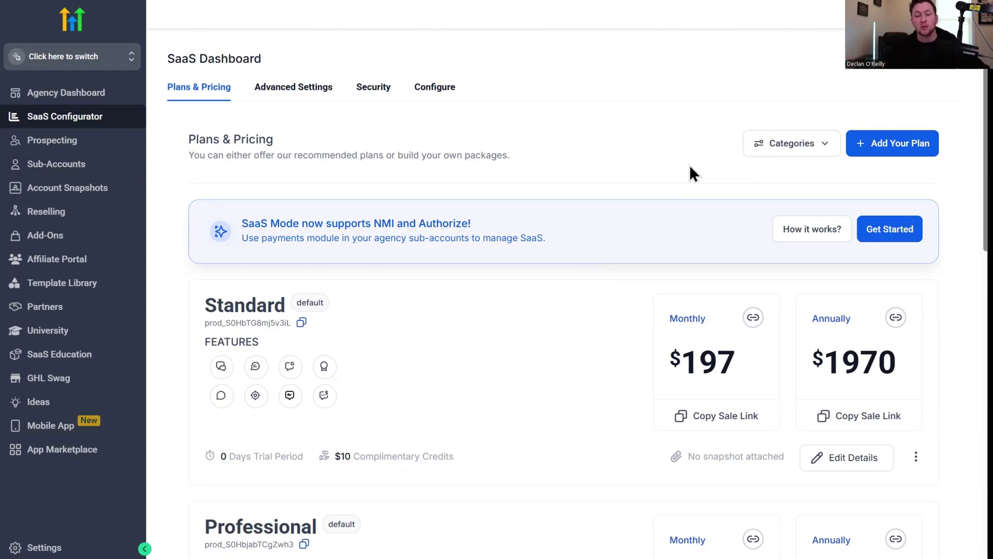
scroll(695, 410, down, 5)
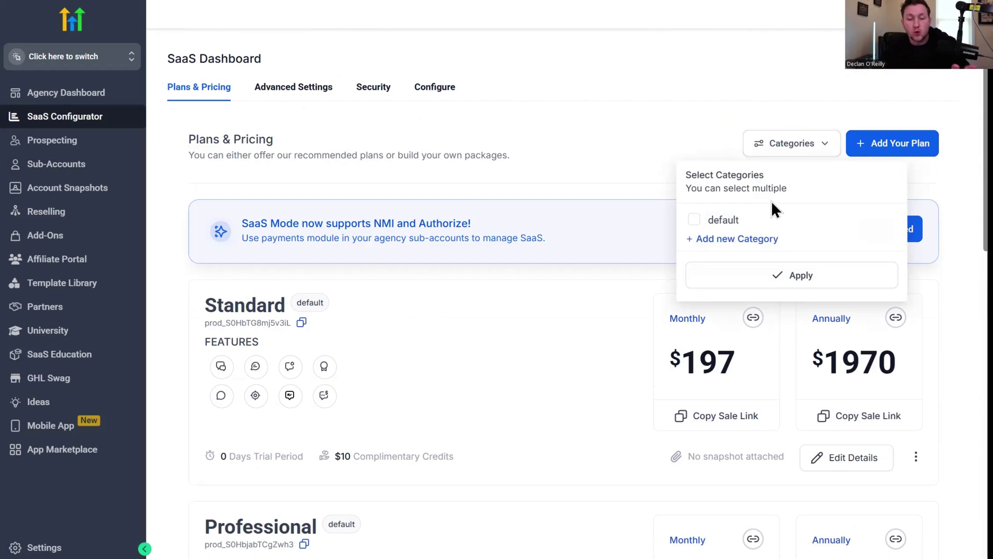
click(655, 155)
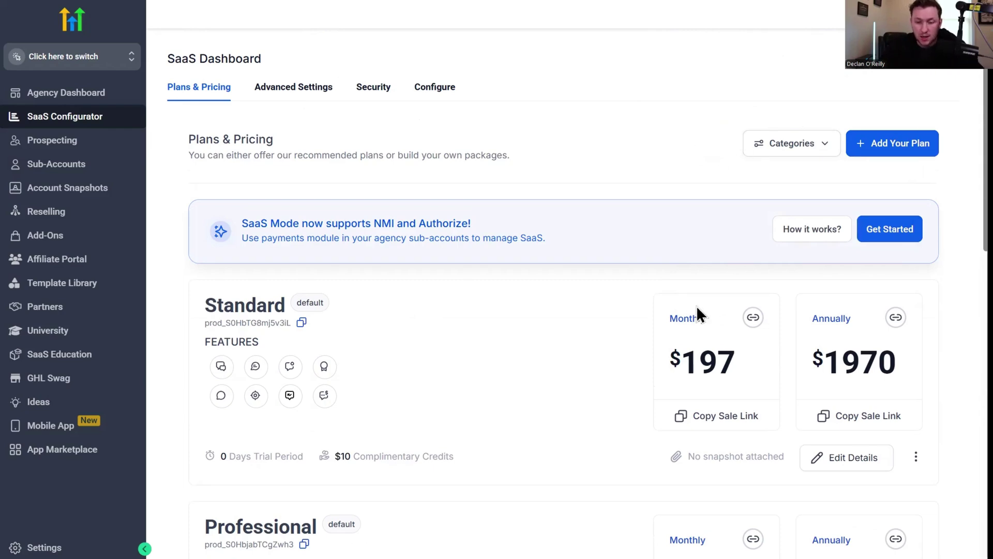
scroll(537, 313, down, 3)
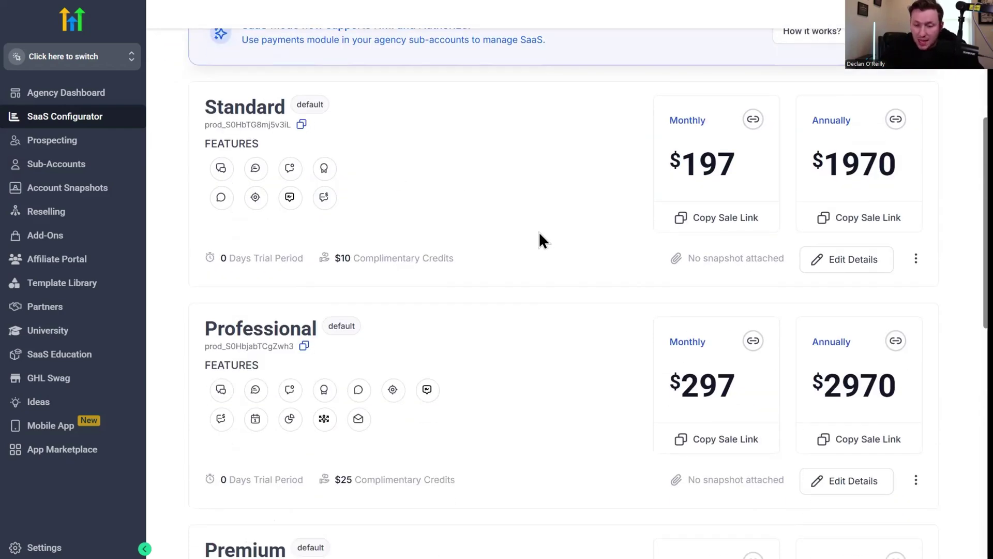
click(914, 261)
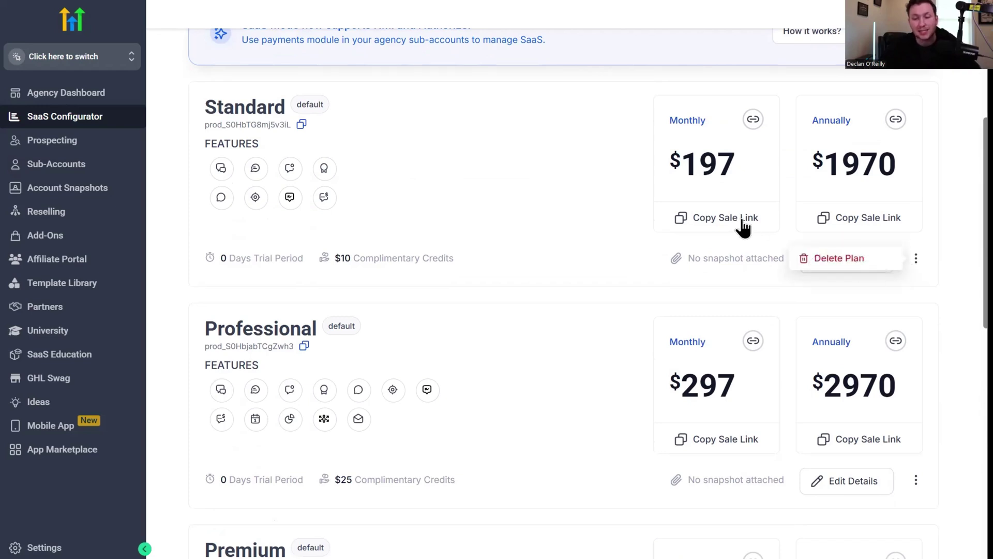
click(572, 218)
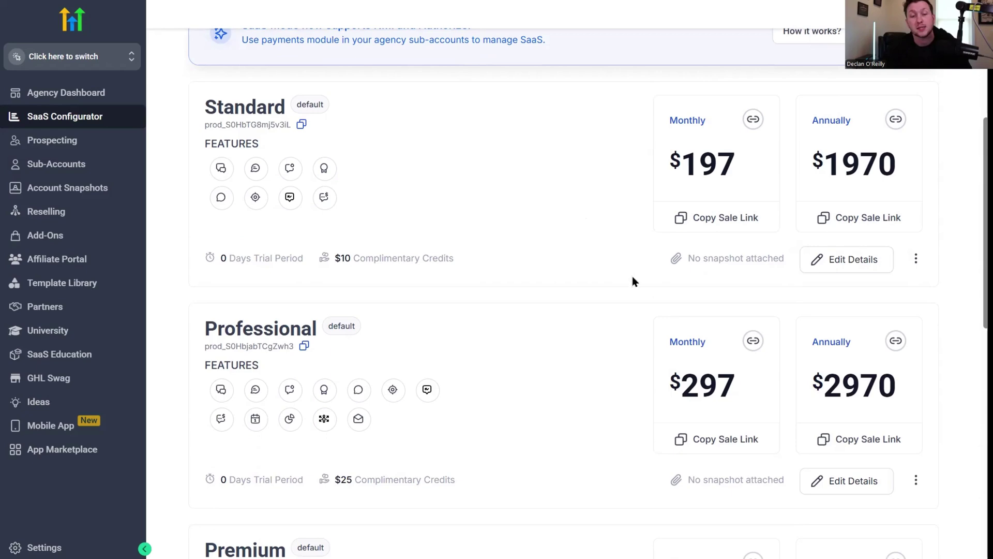
scroll(644, 292, down, 9)
scroll(715, 341, up, 10)
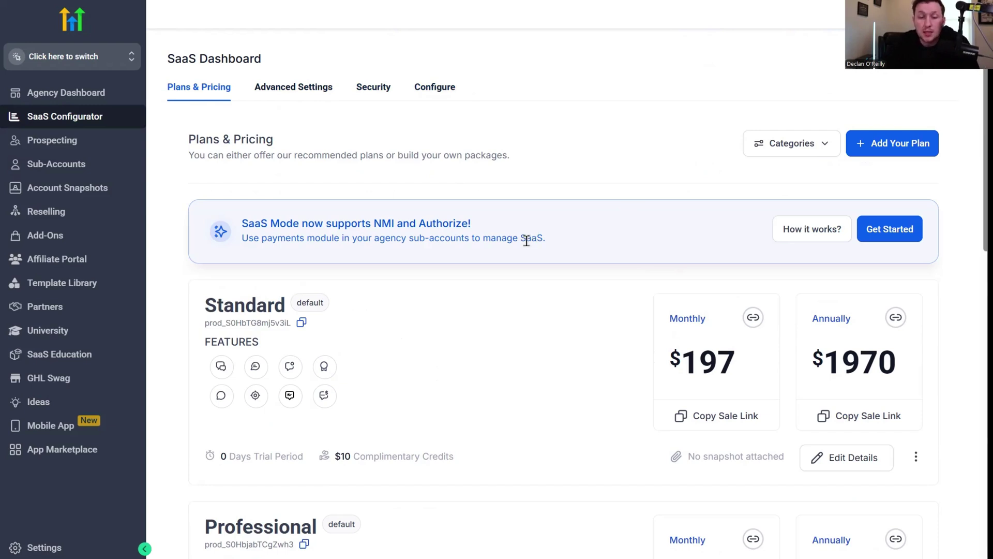
click(906, 144)
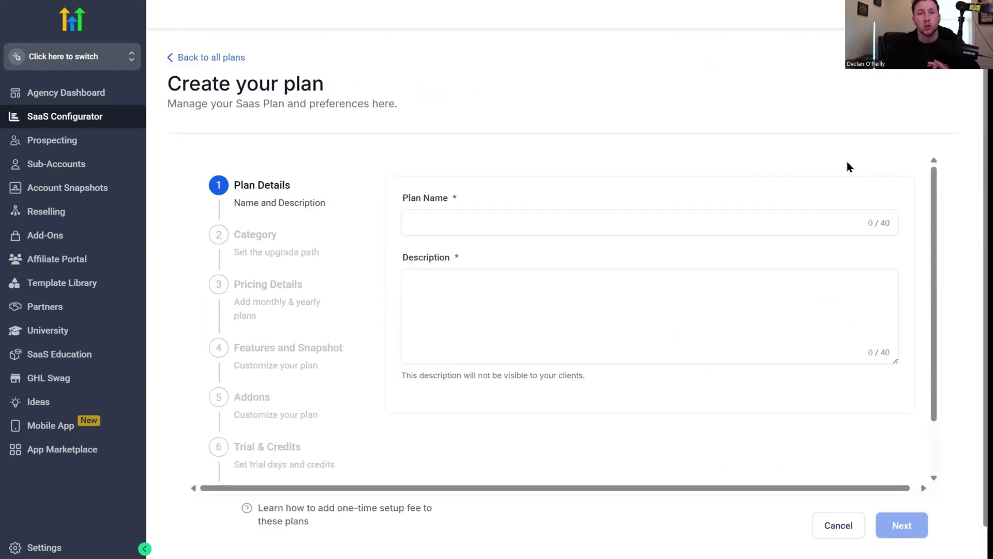
- Enter plan name 'Saas Mega Plan' and description 'Full Saas Mega plan'
click(787, 223)
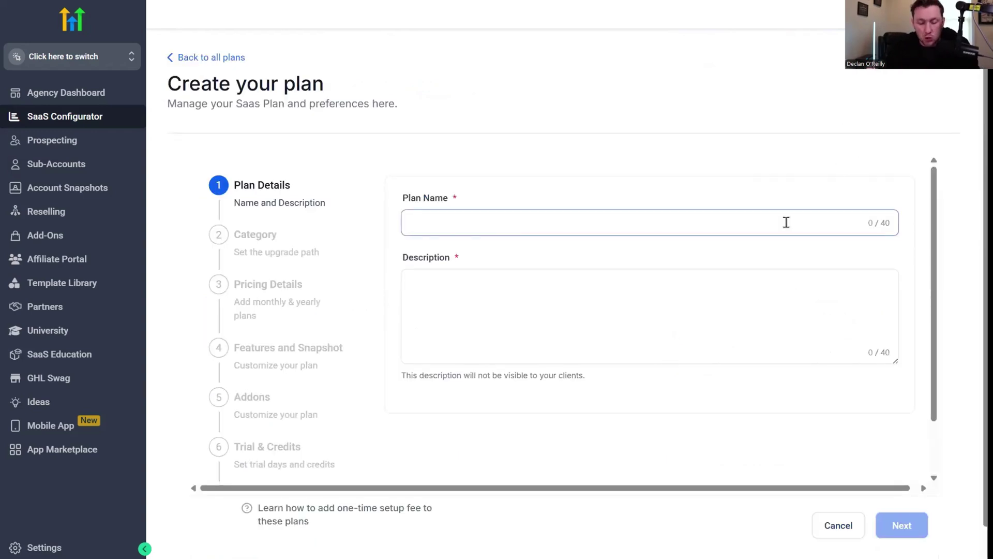
text(Saas Mega Plan)
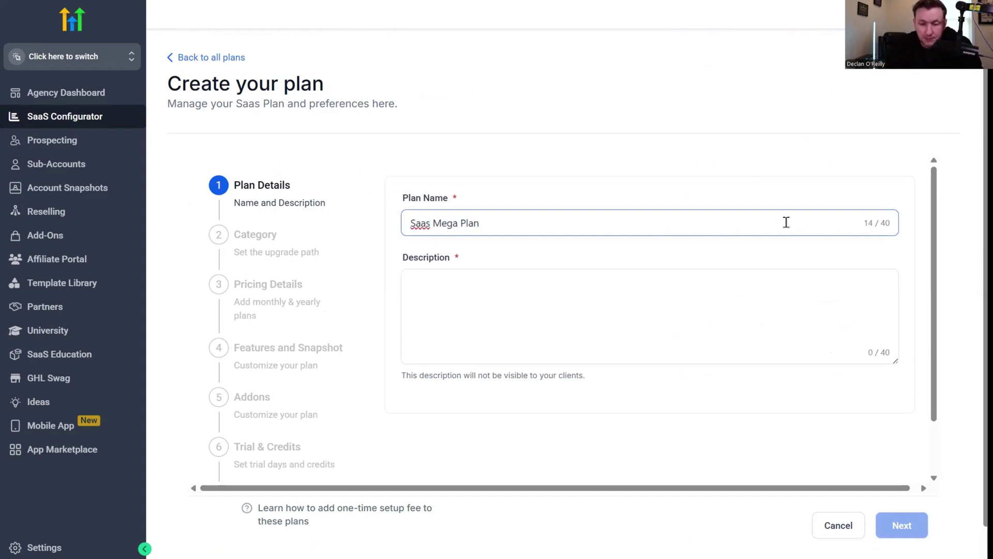
click(417, 292)
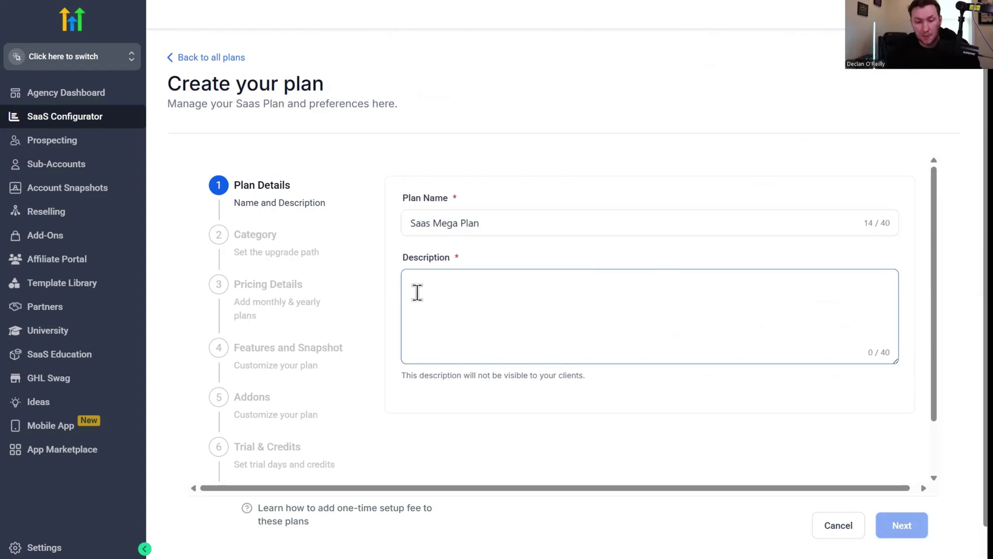
text(Full S)
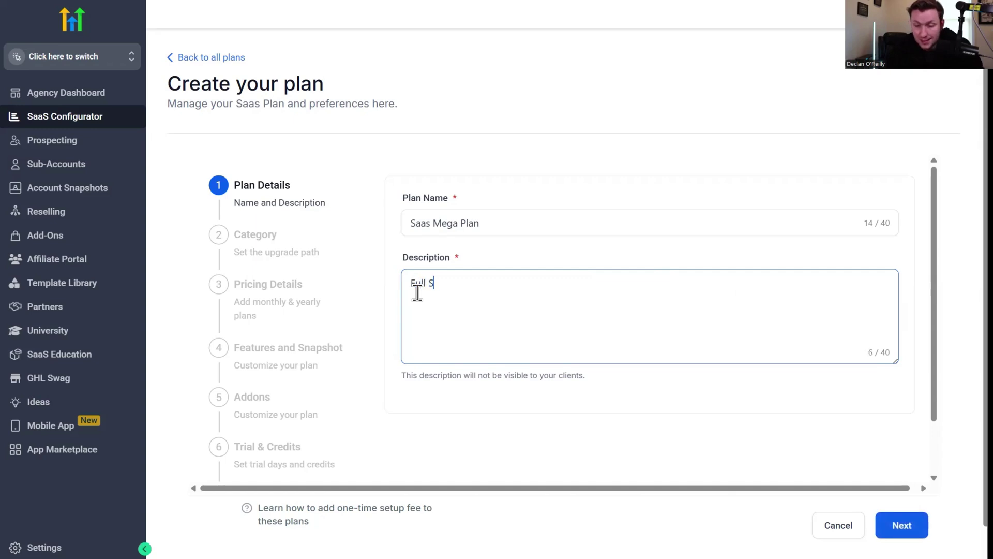
text(aas Mega plan)
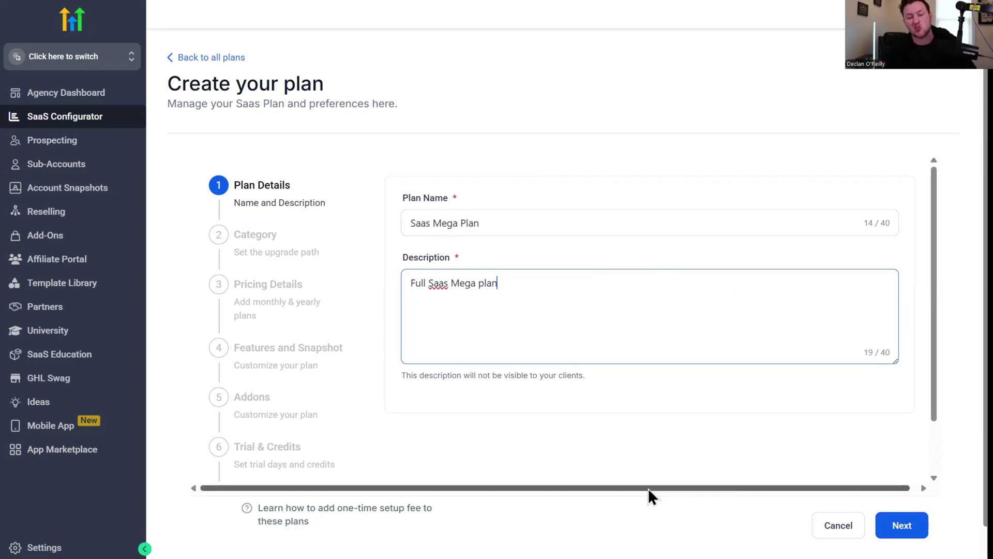
click(901, 529)
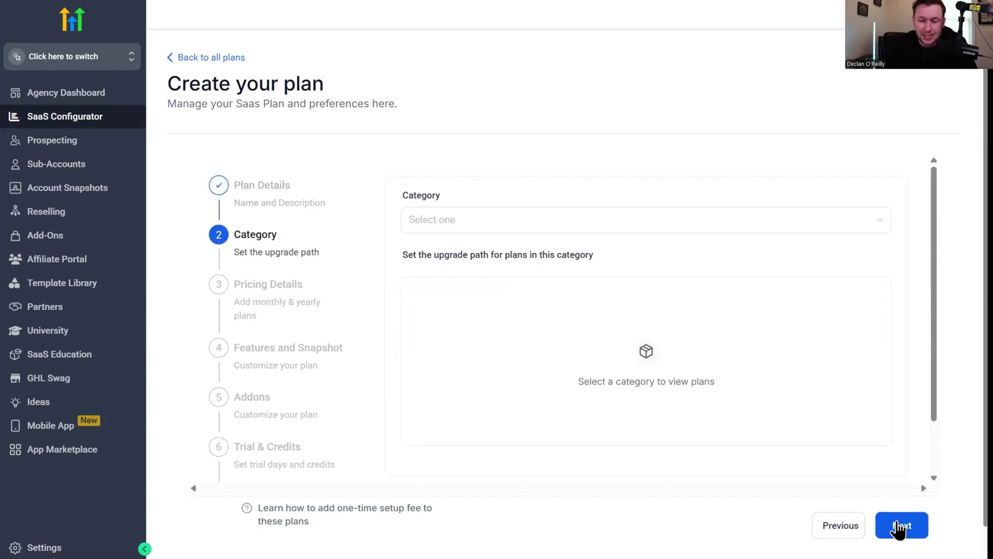
scroll(514, 366, down, 2)
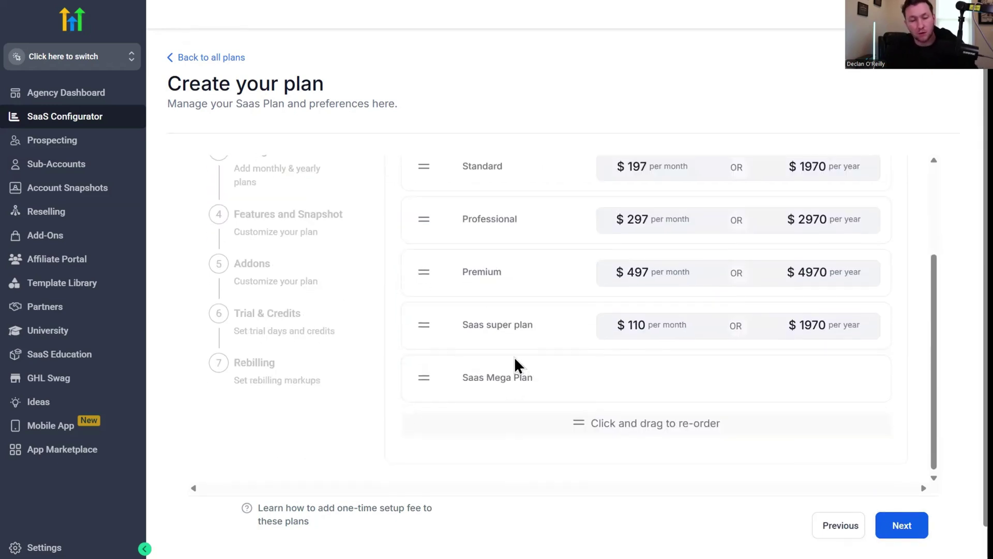
scroll(515, 365, up, 1)
scroll(507, 346, up, 1)
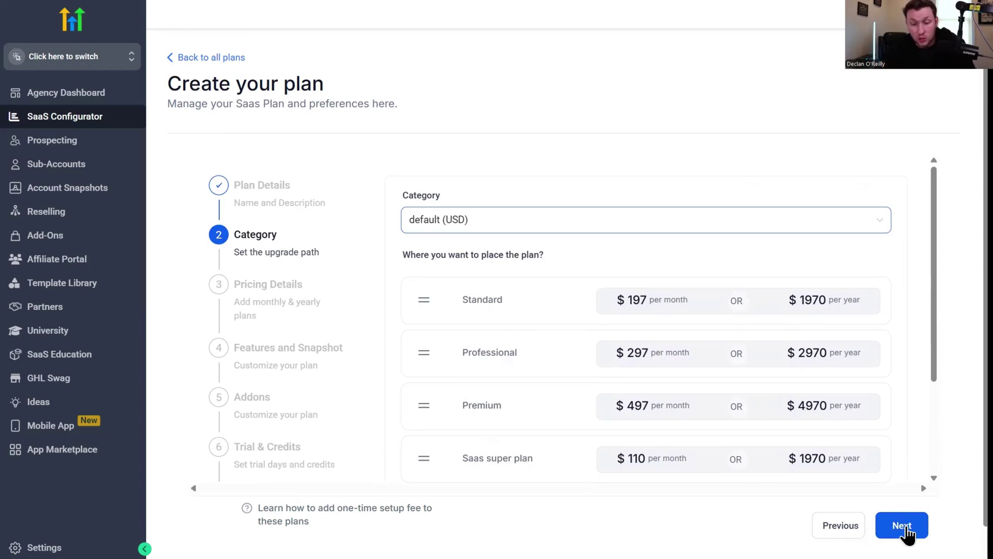
- Set monthly price $197 and annual price $1970, leaving the contact limit off
click(904, 532)
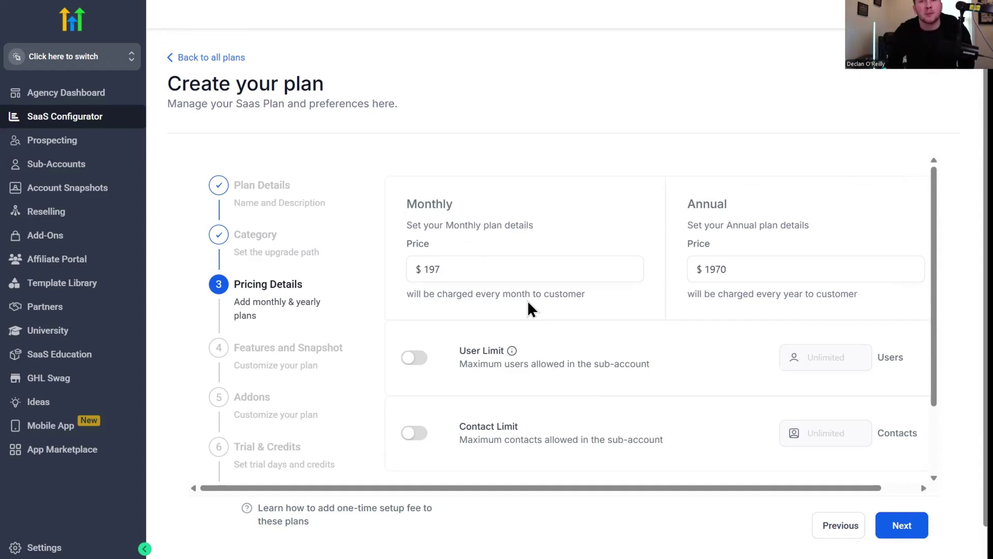
click(487, 273)
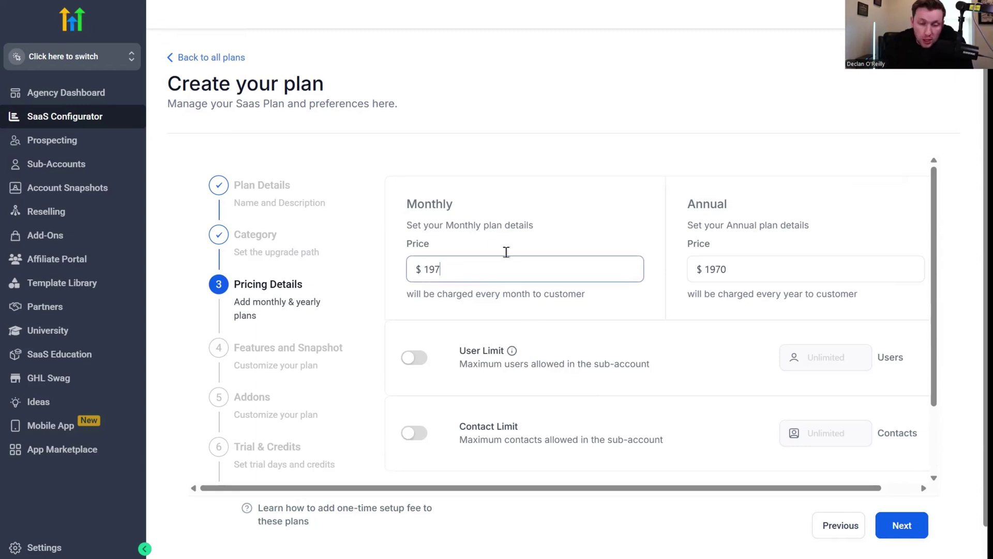
click(748, 264)
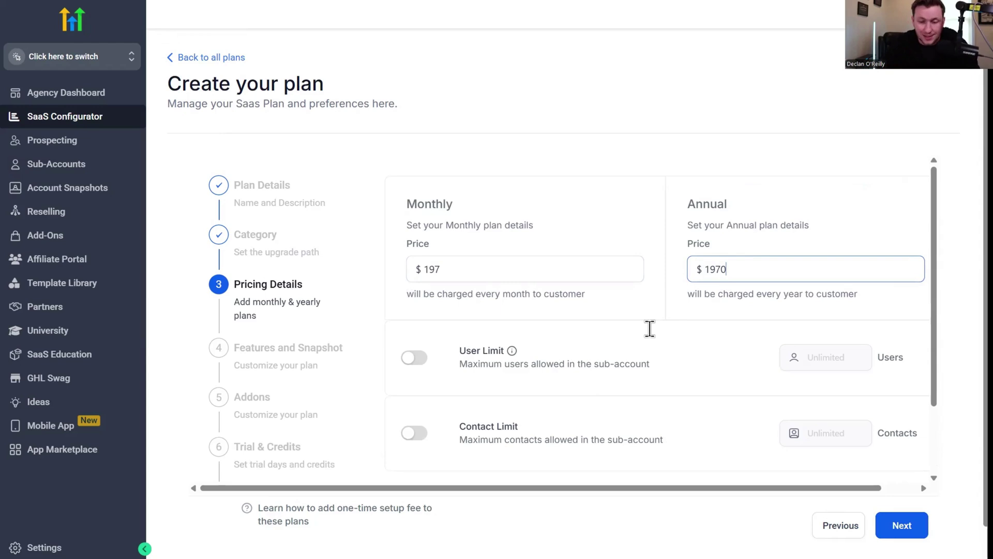
scroll(550, 433, down, 2)
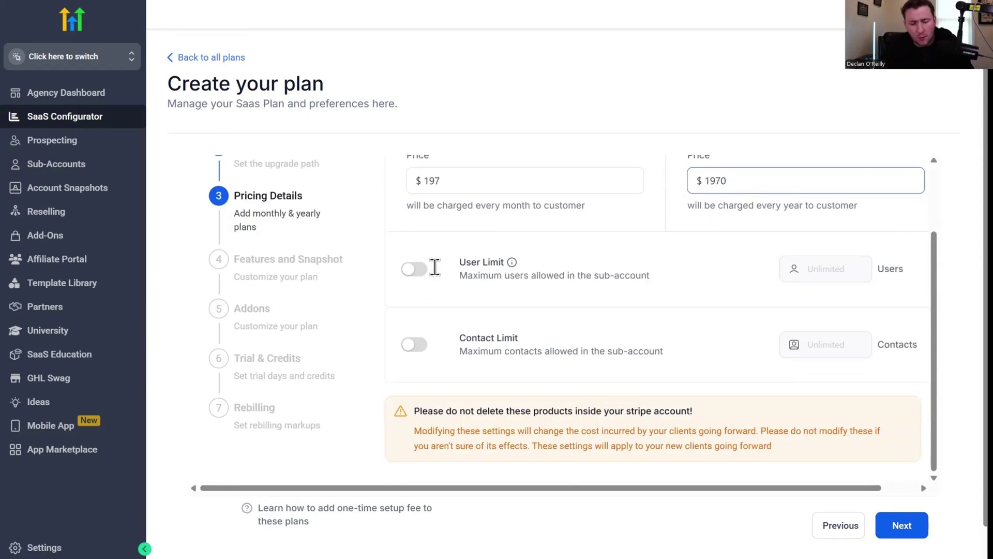
click(417, 345)
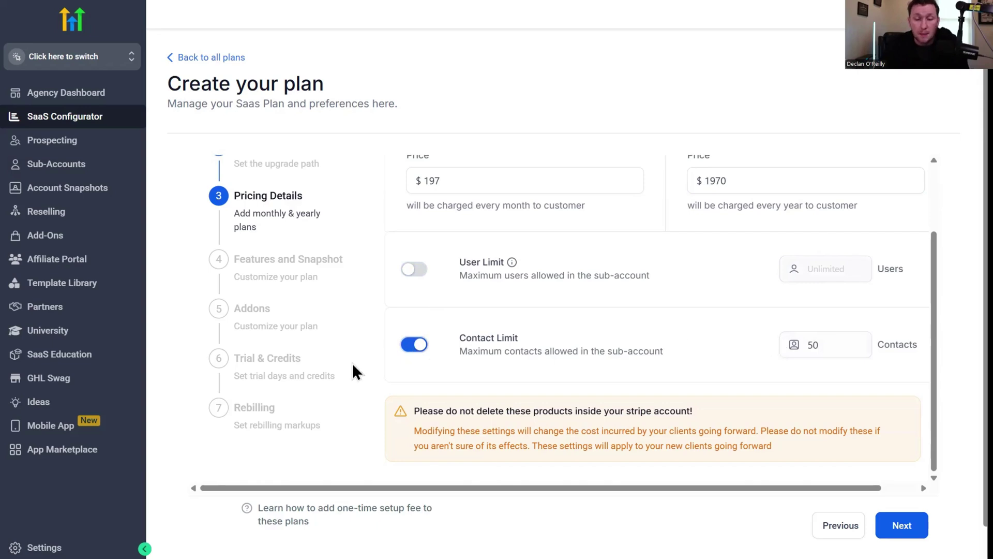
click(412, 346)
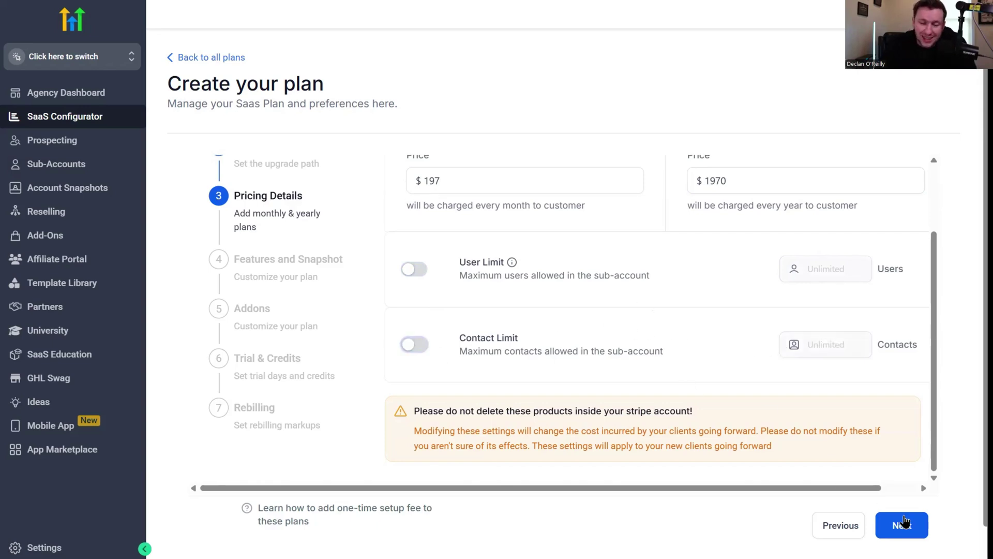
click(902, 525)
scroll(577, 282, down, 2)
scroll(581, 292, down, 3)
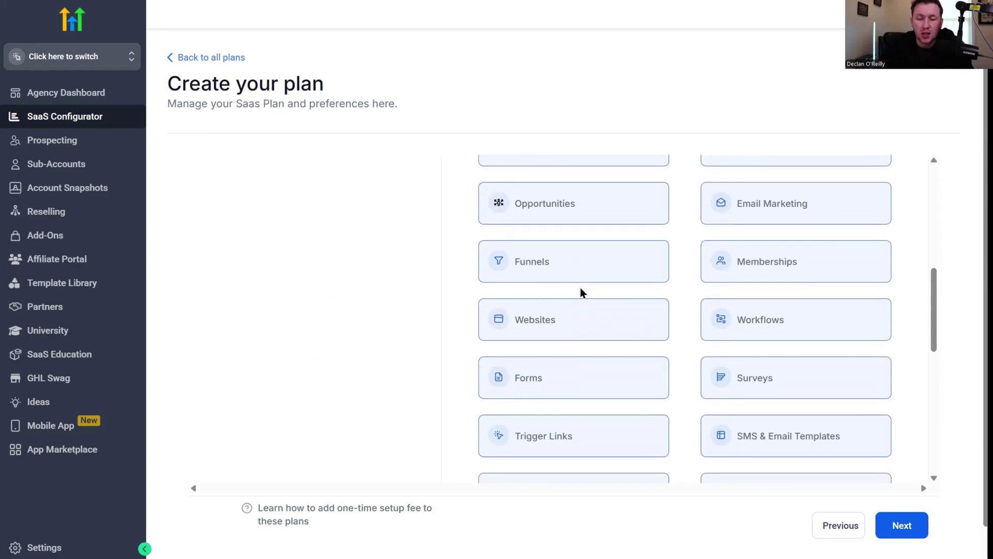
scroll(581, 293, down, 3)
scroll(564, 317, down, 1)
scroll(658, 379, down, 3)
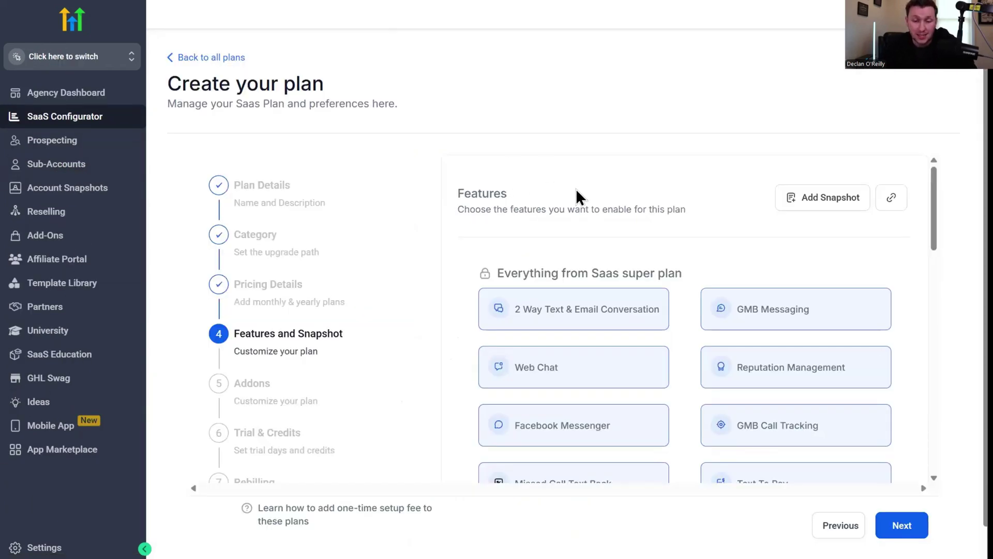
- Open the snapshot list twice and close it each time without attaching a snapshot
click(792, 205)
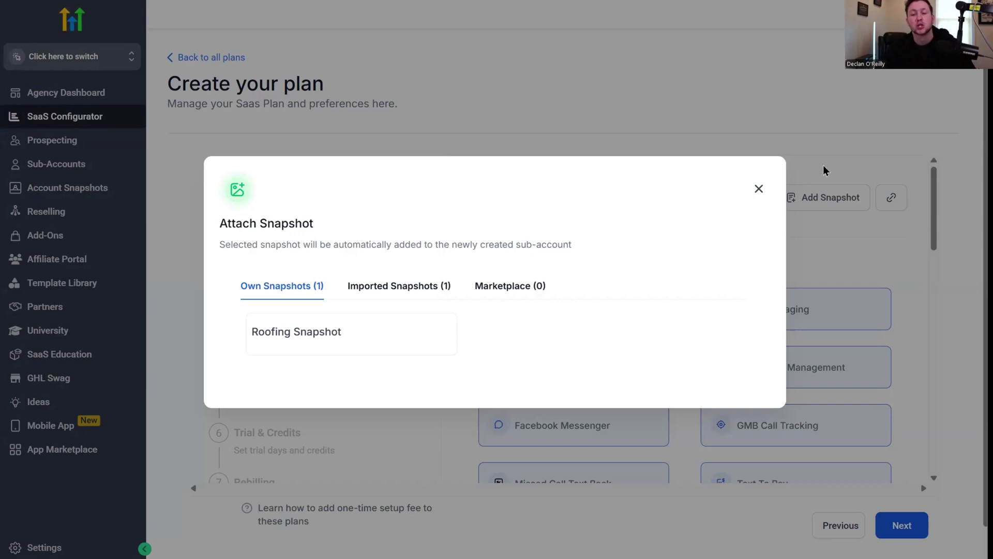
click(759, 188)
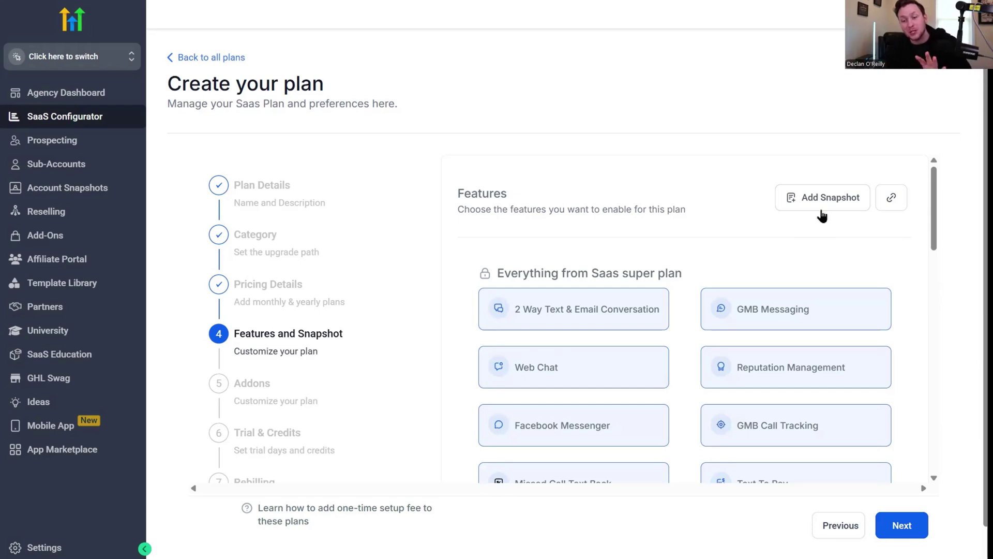
click(820, 205)
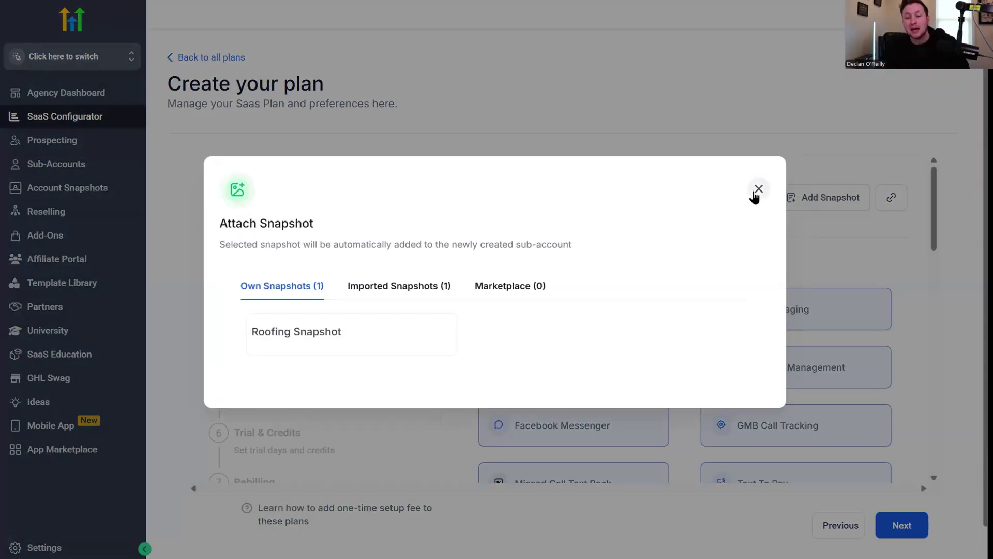
click(753, 194)
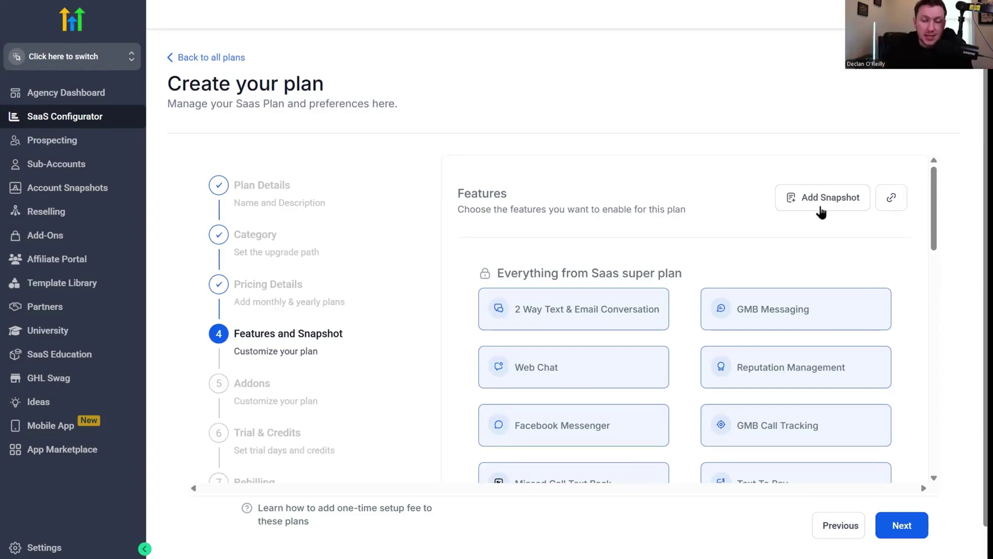
click(888, 207)
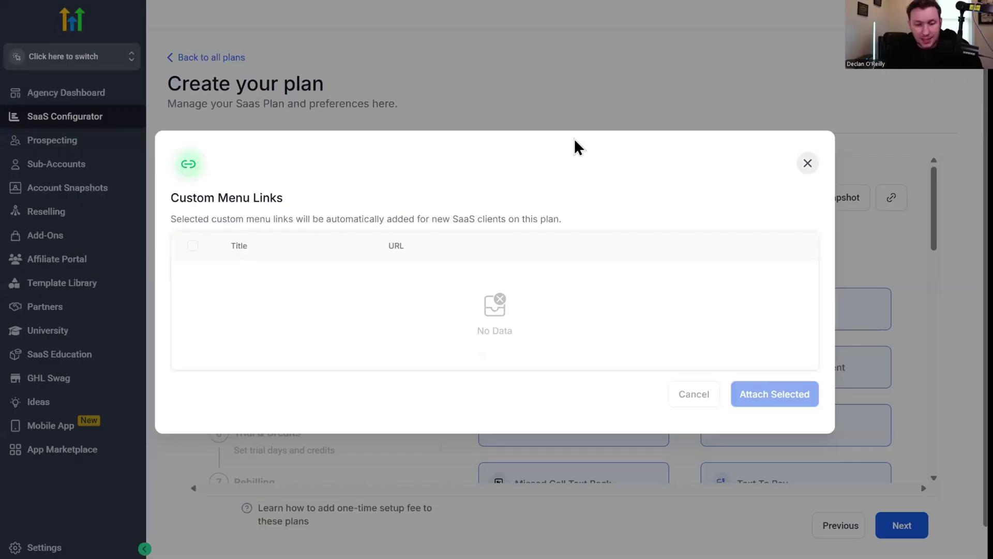
click(808, 163)
scroll(567, 317, down, 10)
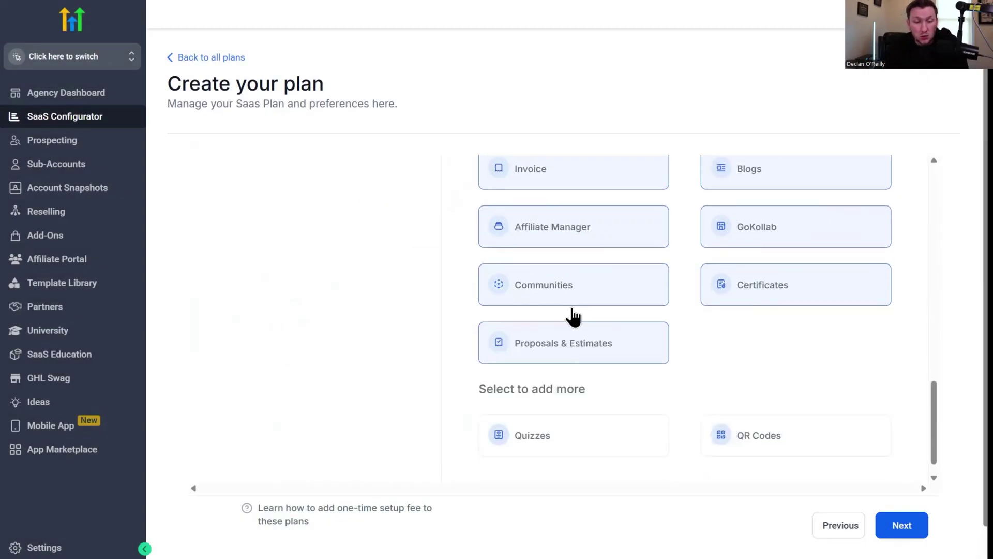
scroll(725, 373, down, 1)
scroll(720, 348, up, 8)
scroll(720, 351, up, 3)
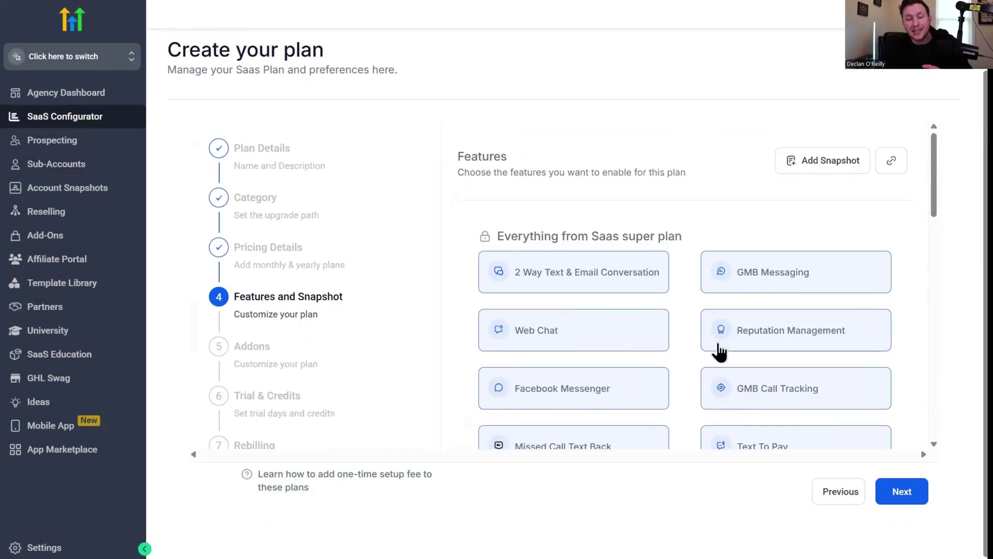
scroll(670, 365, down, 5)
scroll(676, 378, up, 5)
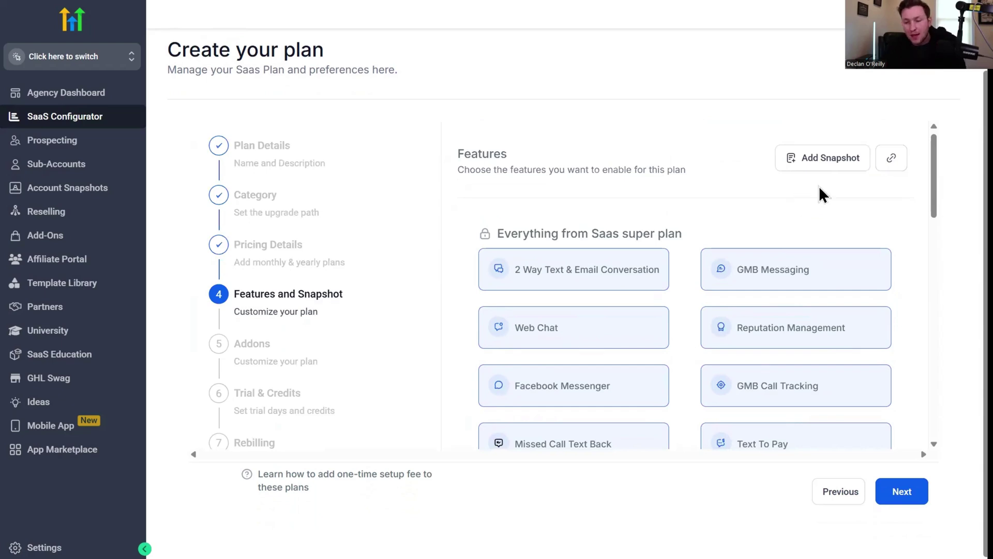
scroll(851, 182, up, 1)
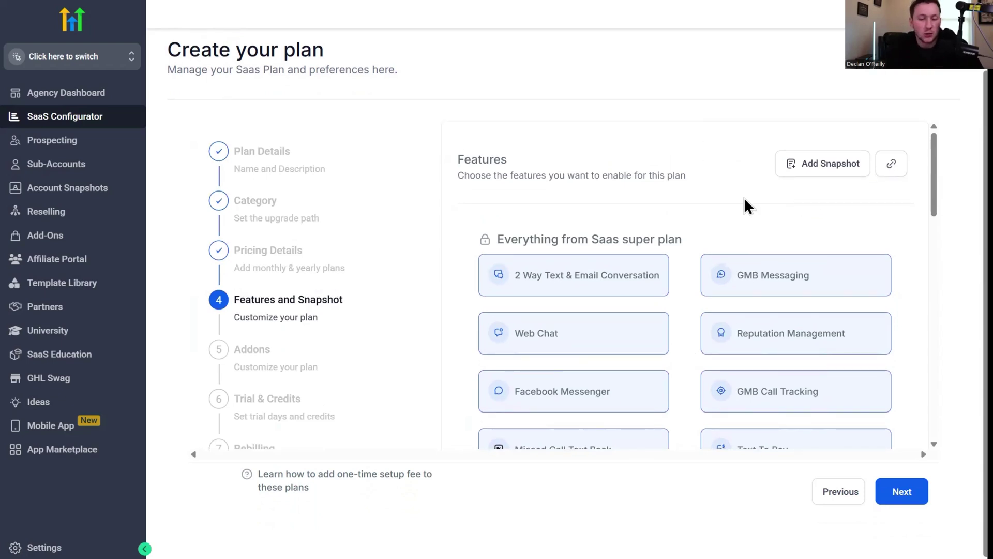
scroll(899, 421, down, 10)
click(904, 492)
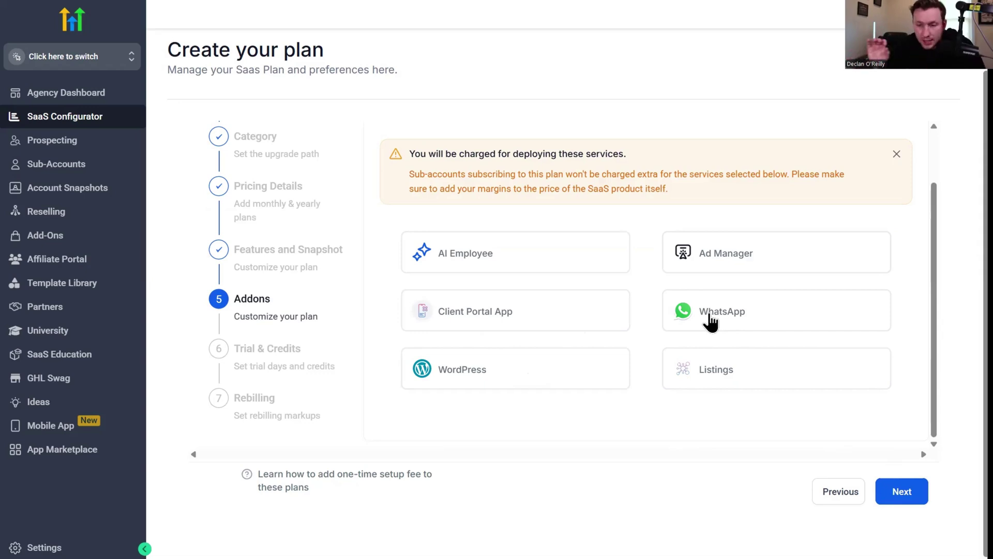
- Select the AI Employee, Client Portal App and WordPress addons, then deselect all three
click(545, 324)
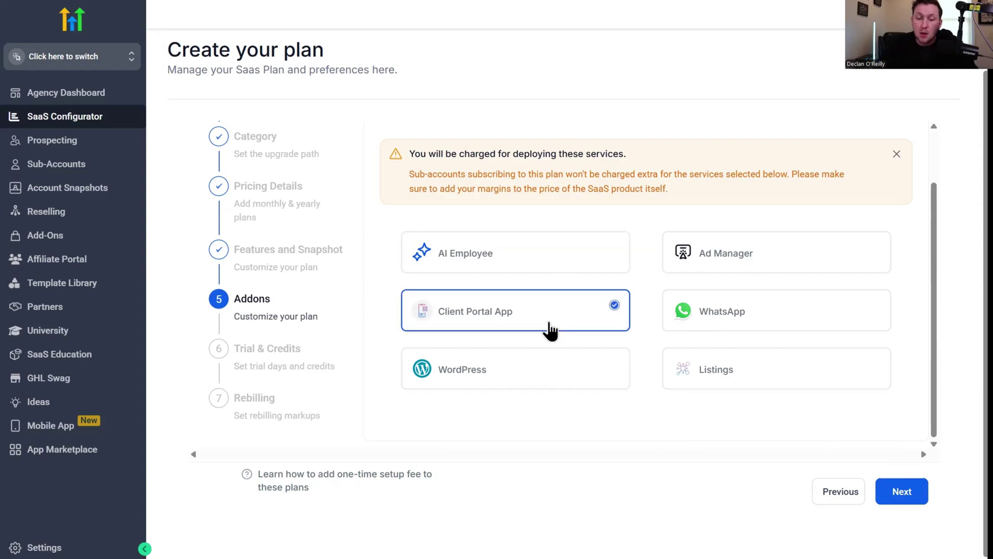
click(528, 247)
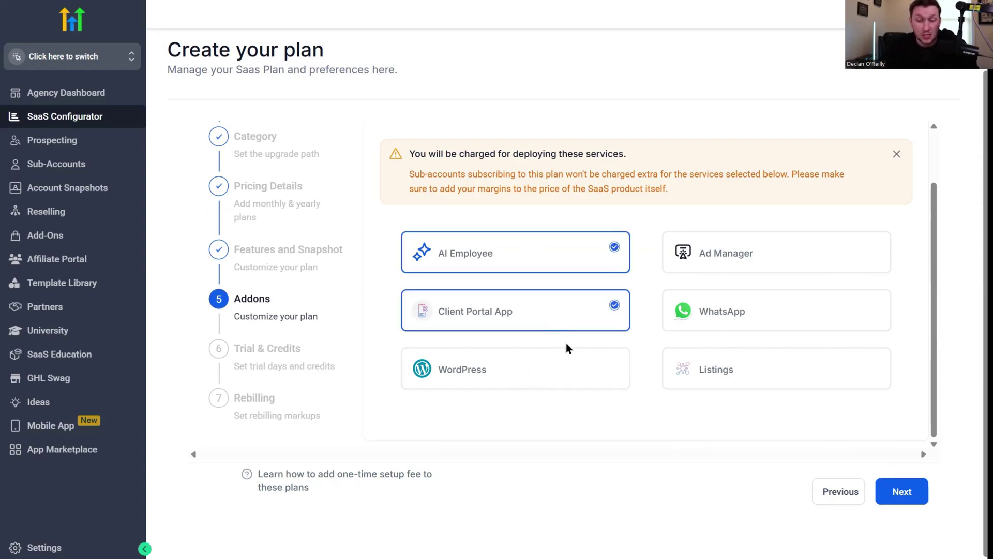
click(556, 375)
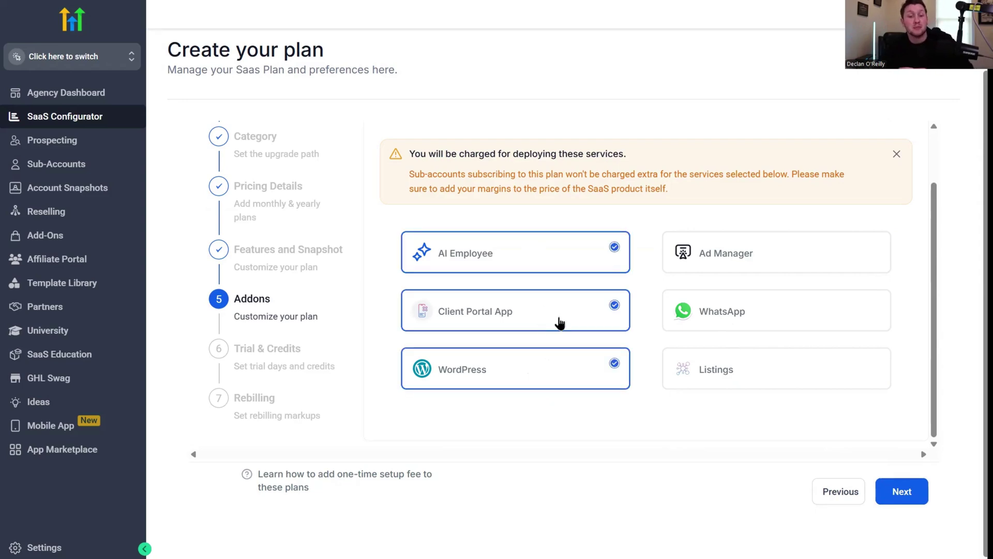
click(557, 265)
click(582, 314)
click(607, 374)
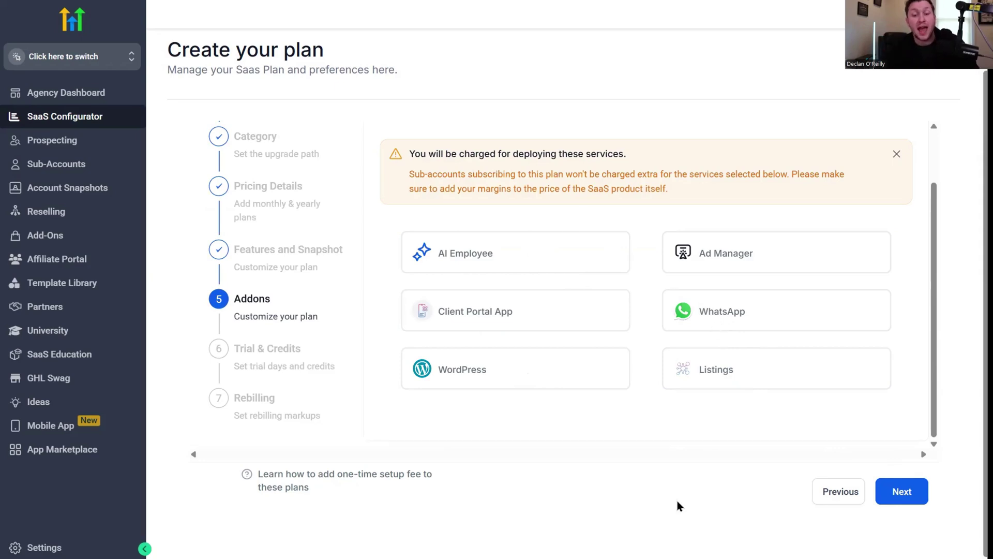
click(914, 497)
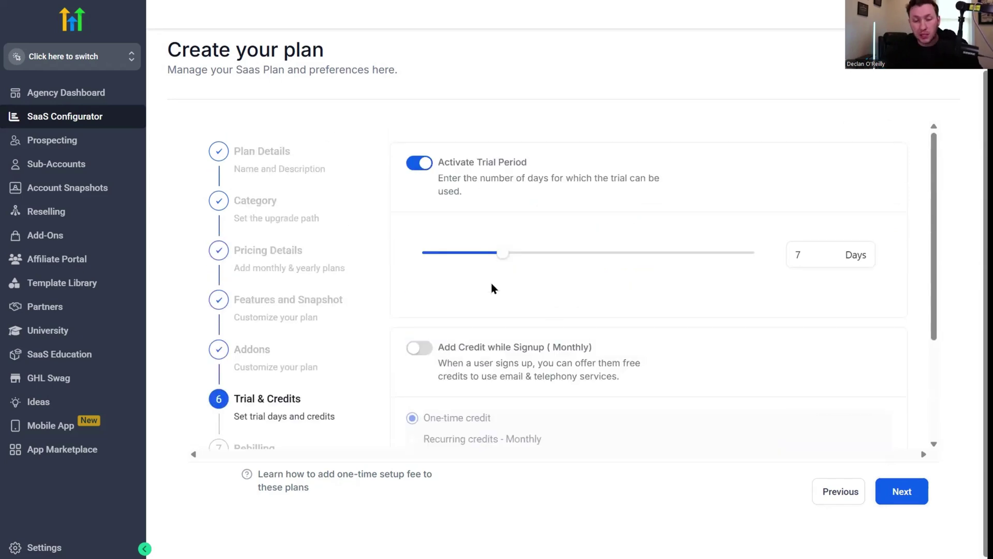
- Keep the trial enabled, turn off signup credits, and set the trial to 4 days
click(414, 165)
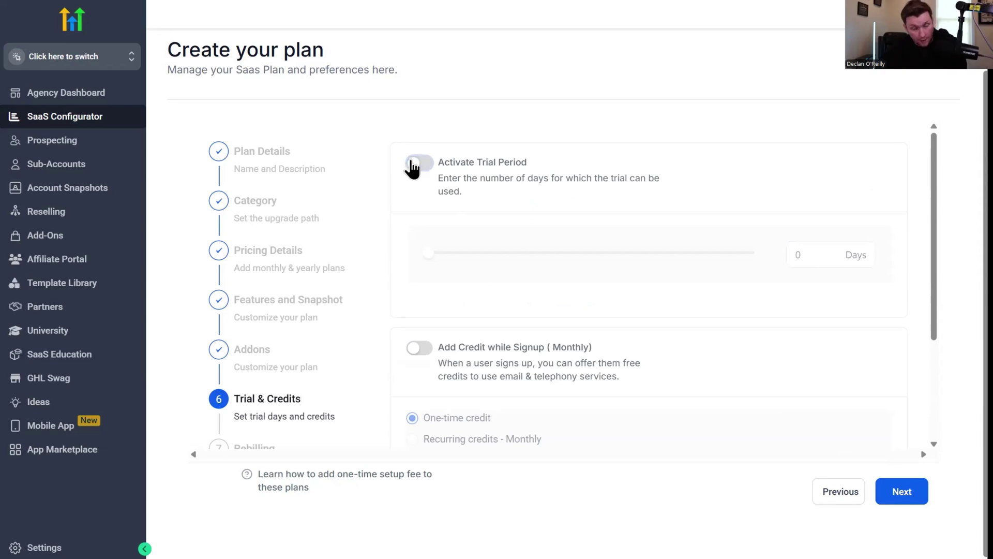
click(426, 167)
mouse_move(499, 252)
mouse_down()
mouse_move(682, 247)
mouse_move(512, 256)
mouse_up()
scroll(560, 291, down, 2)
scroll(559, 290, down, 1)
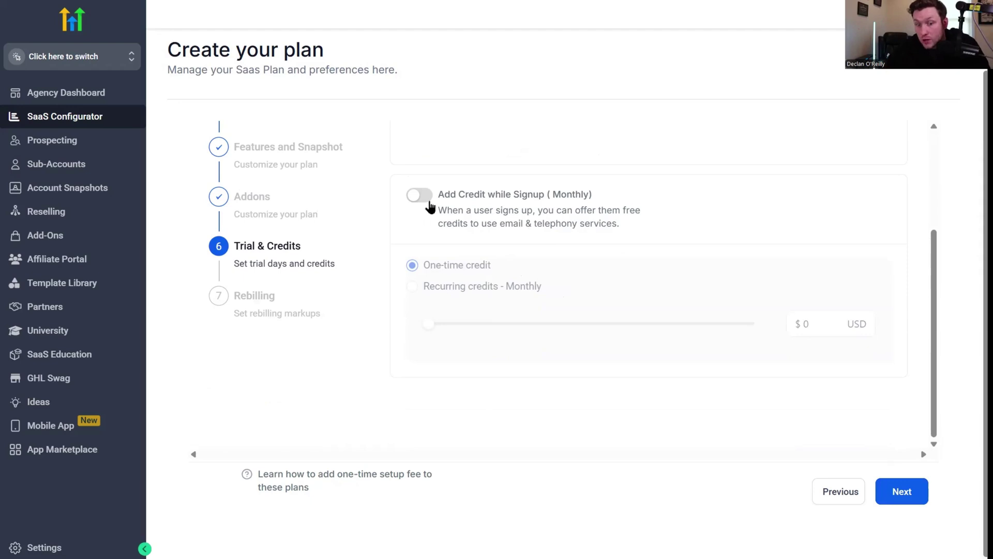
click(420, 198)
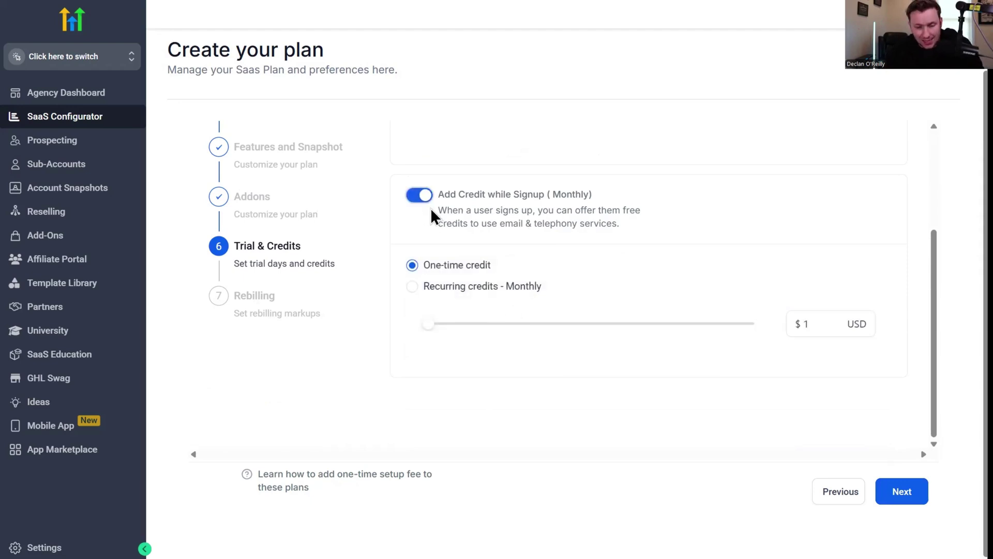
click(414, 195)
scroll(555, 304, up, 2)
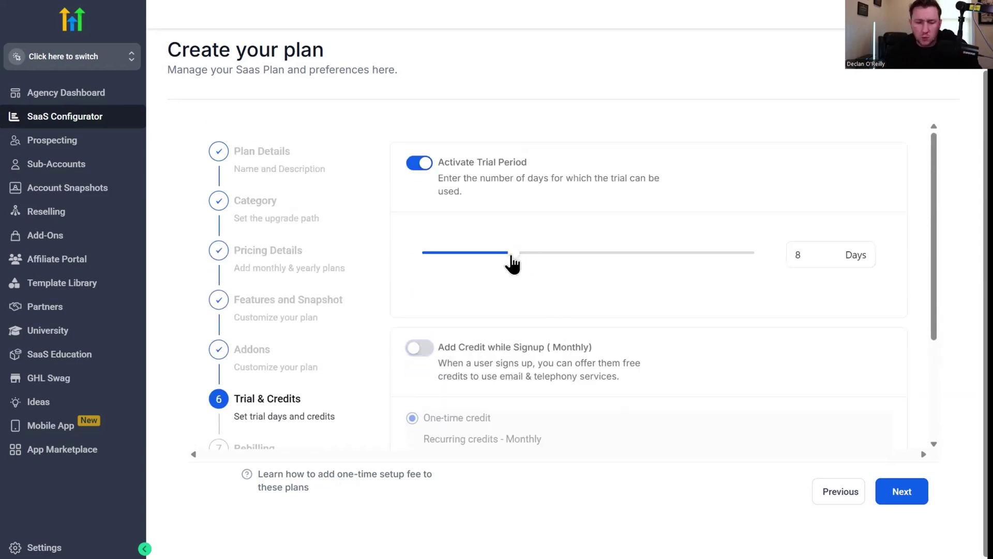
drag(512, 263, 472, 269)
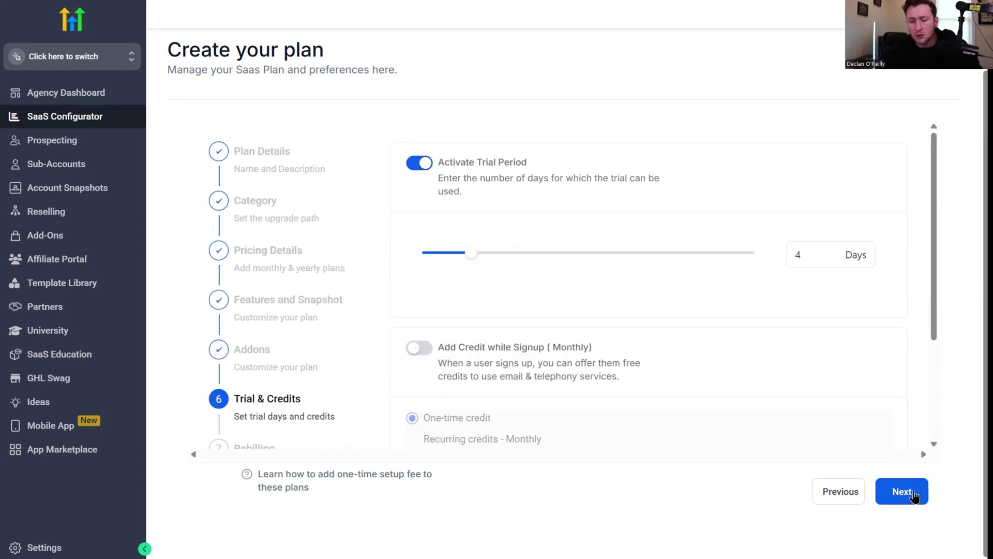
click(913, 496)
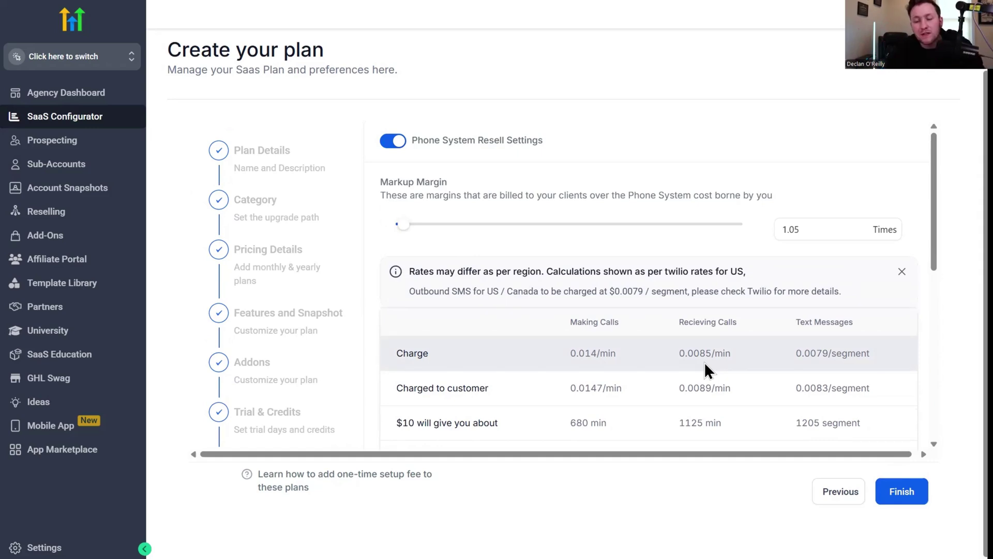
scroll(704, 362, down, 3)
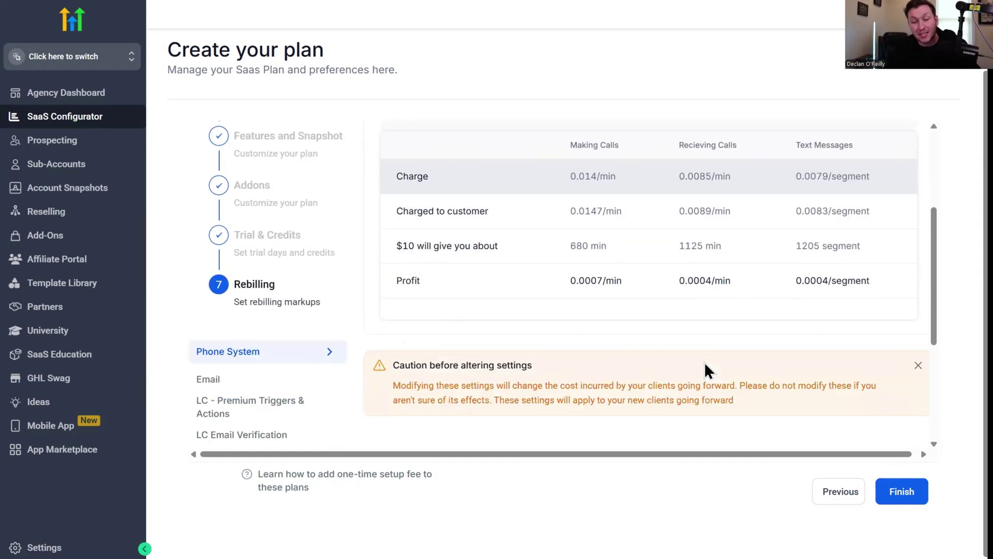
scroll(704, 362, down, 1)
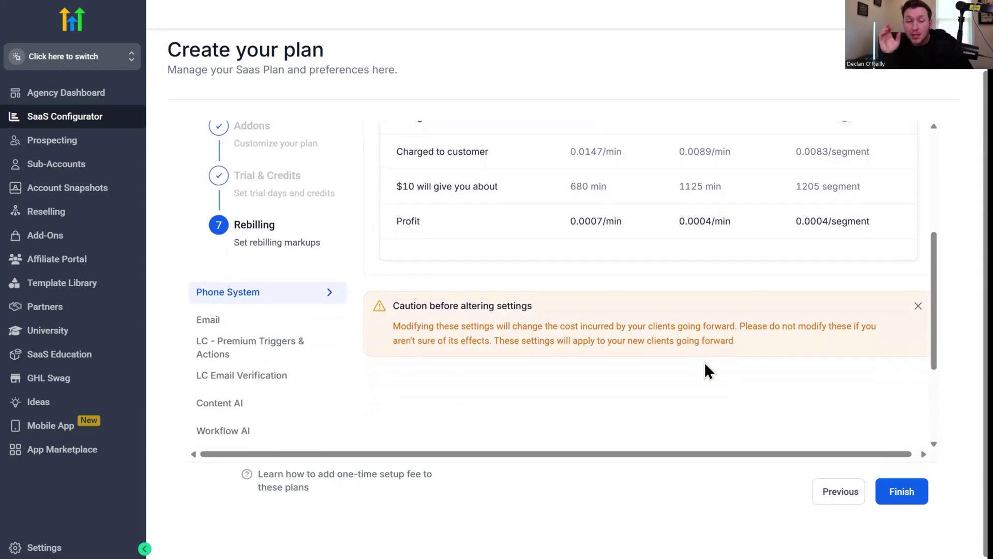
scroll(759, 362, up, 2)
scroll(752, 359, up, 2)
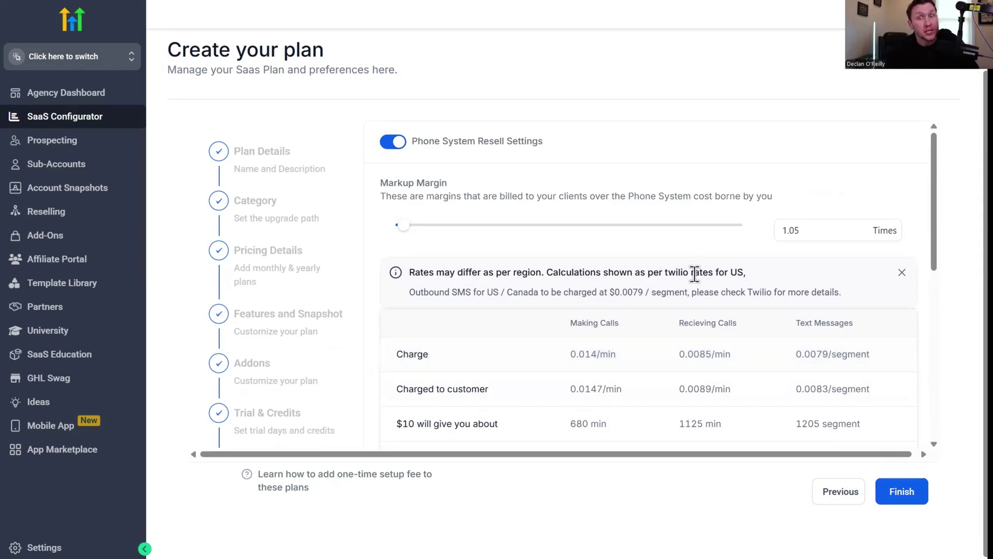
scroll(694, 272, down, 1)
scroll(386, 265, down, 3)
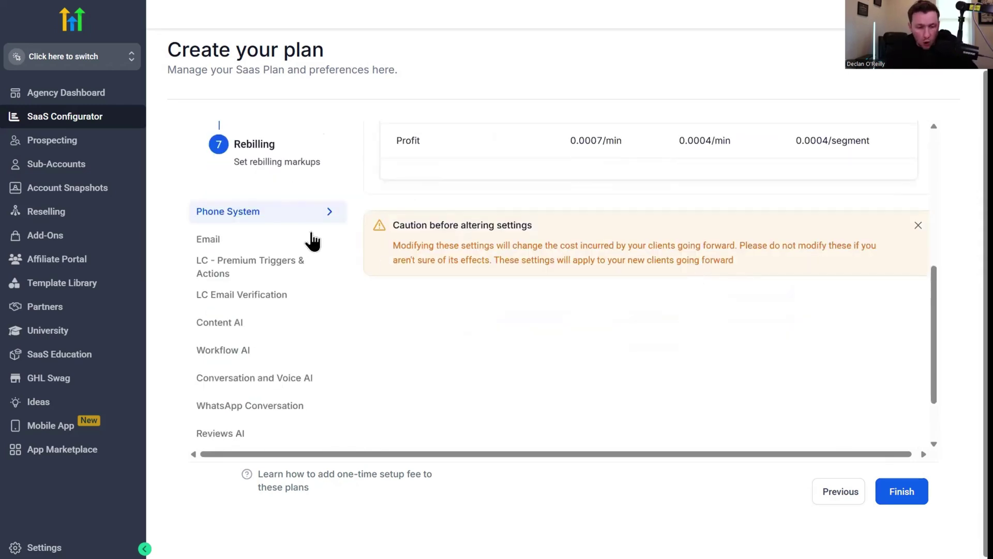
scroll(282, 326, down, 1)
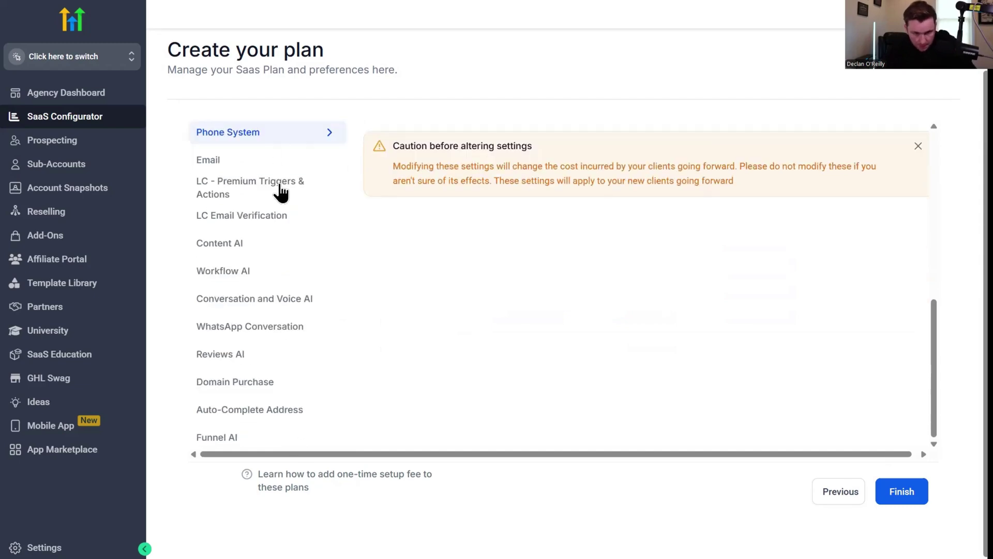
- Switch on LC - Premium Triggers & Actions rebilling and raise its markup to 1.7×
click(266, 161)
click(262, 189)
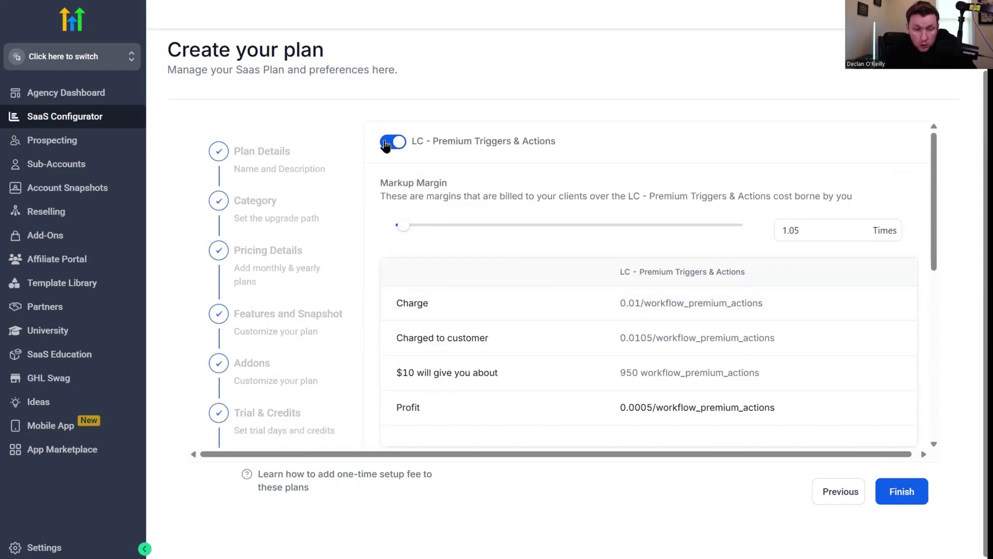
click(390, 143)
click(399, 145)
drag(404, 226, 429, 234)
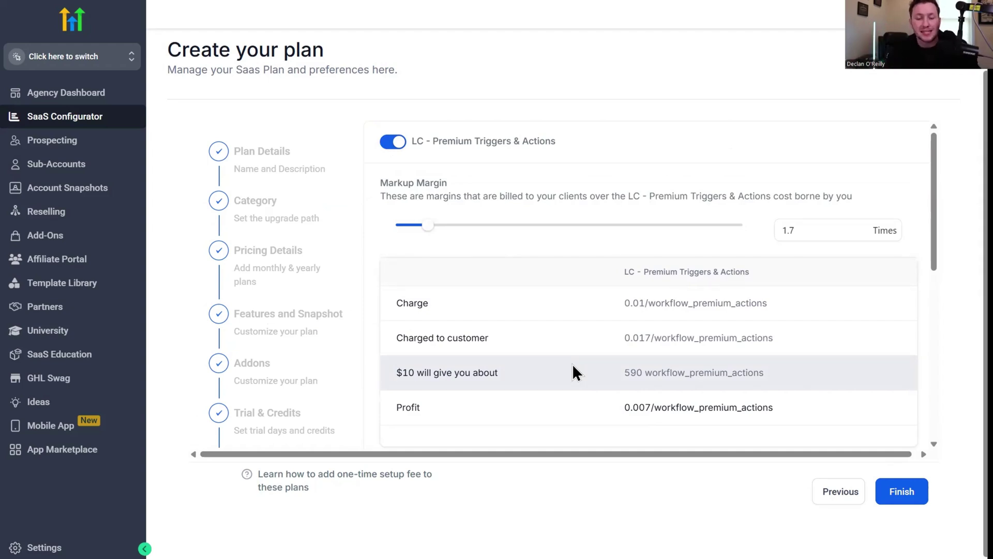
scroll(614, 377, down, 5)
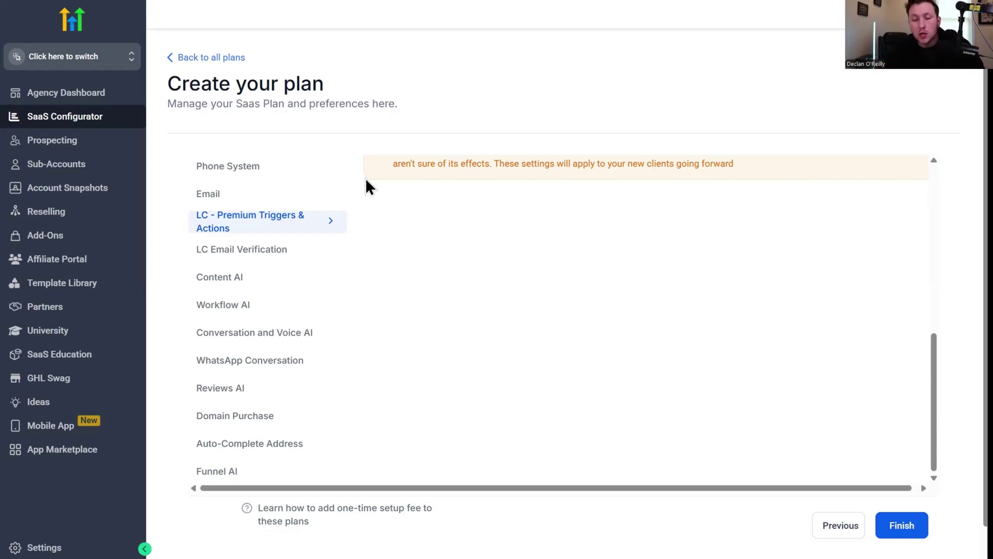
scroll(426, 287, down, 1)
- Save the Saas Mega Plan and open its Update plan page from the plan card
click(889, 489)
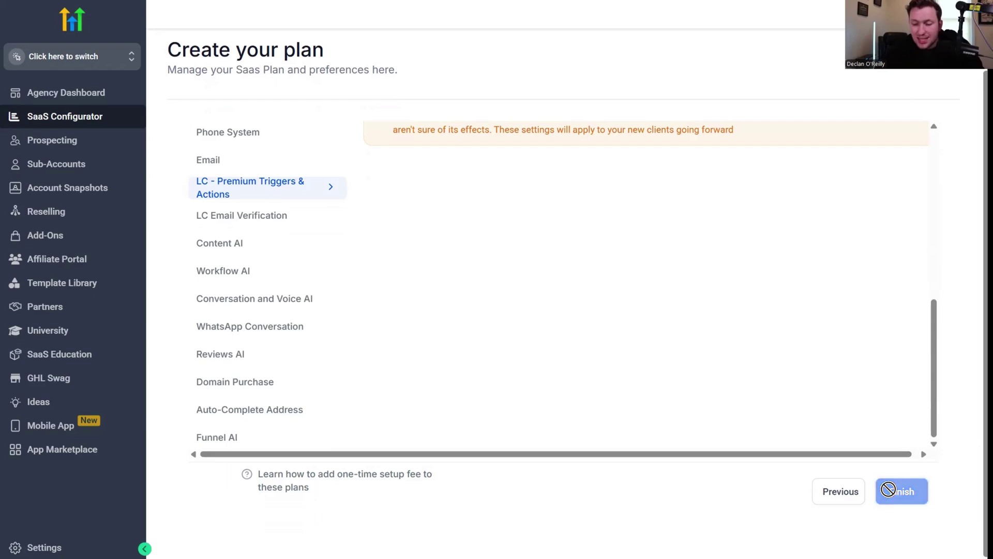
scroll(548, 329, down, 10)
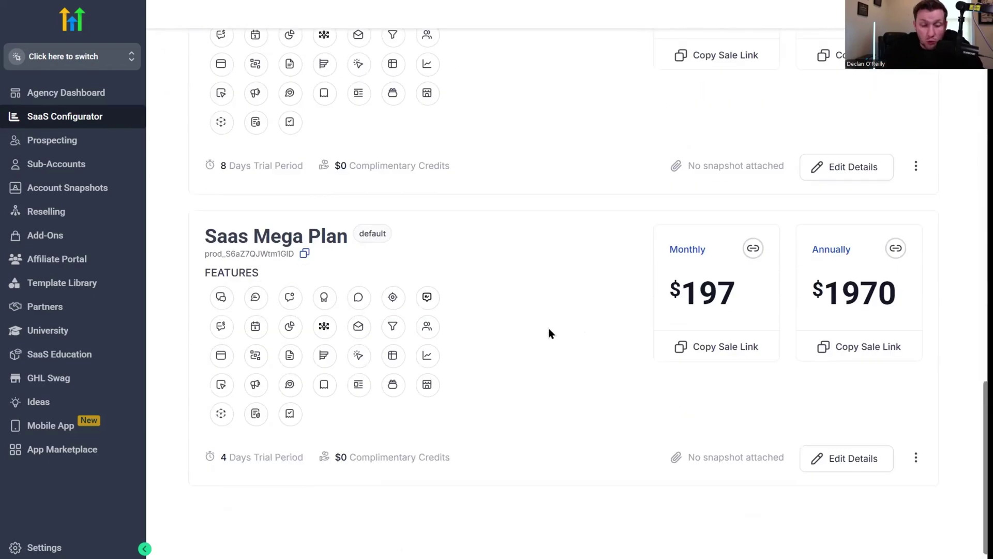
scroll(383, 296, down, 1)
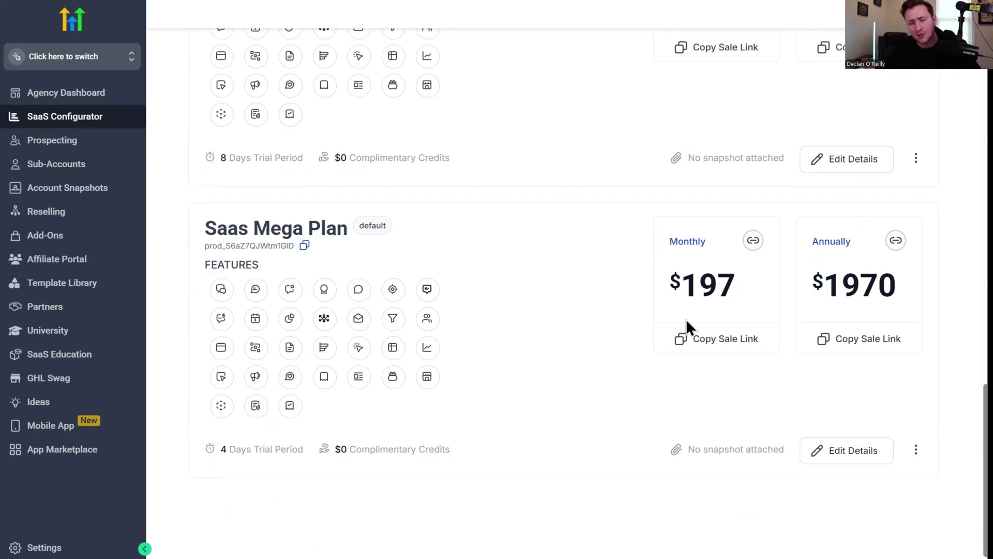
click(851, 452)
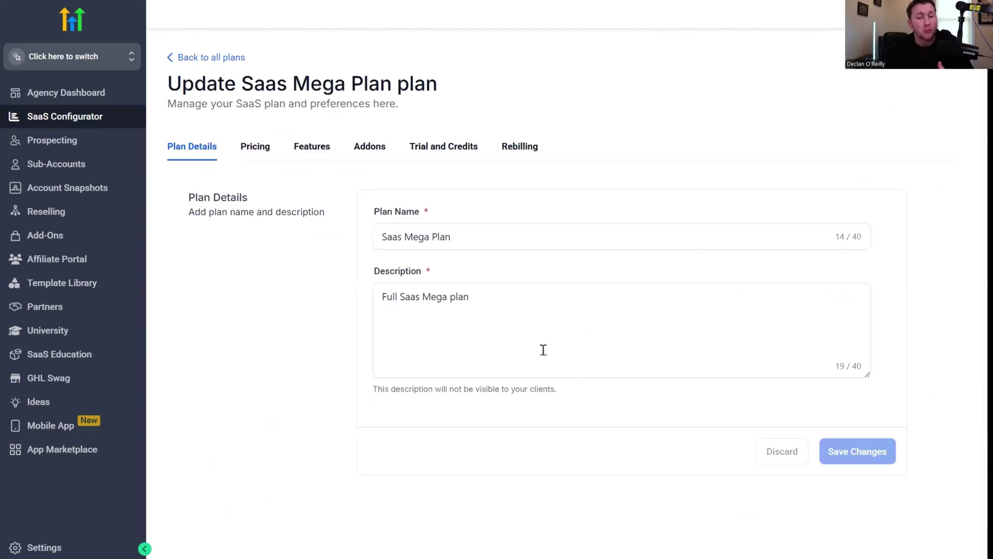
- Check the Saas Mega Plan's Pricing and Features tabs, then go back to all plans
click(253, 149)
click(319, 151)
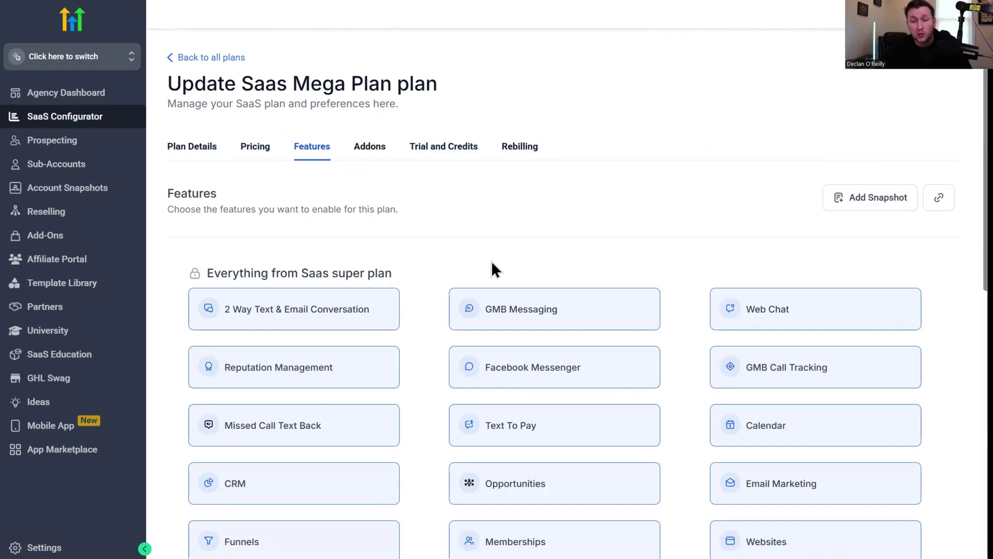
click(187, 58)
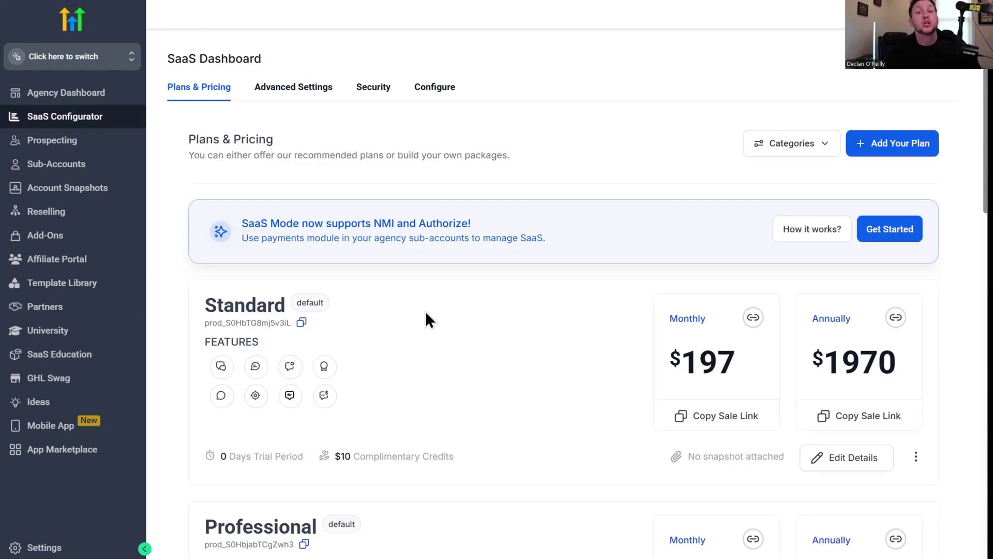
scroll(426, 310, down, 10)
scroll(423, 332, down, 5)
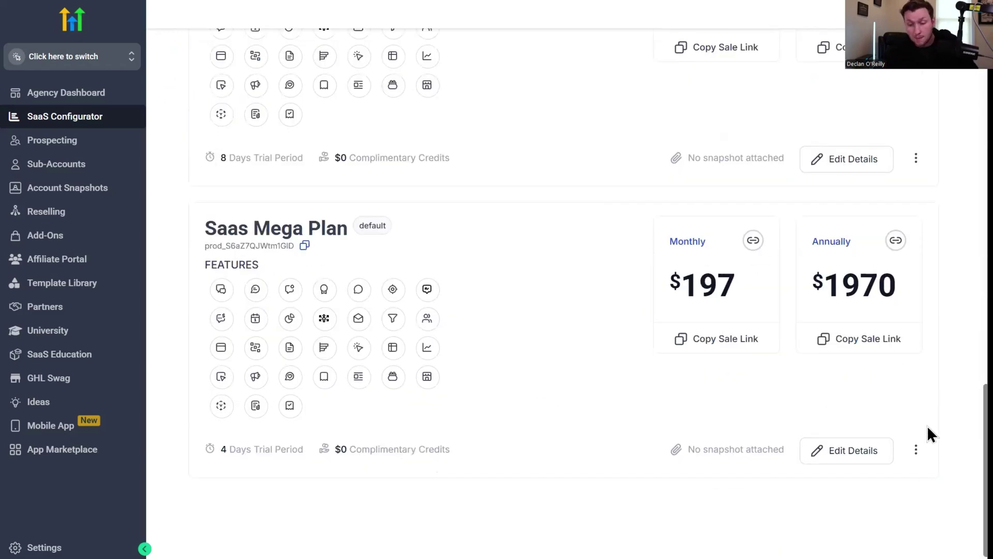
click(916, 451)
scroll(738, 381, up, 9)
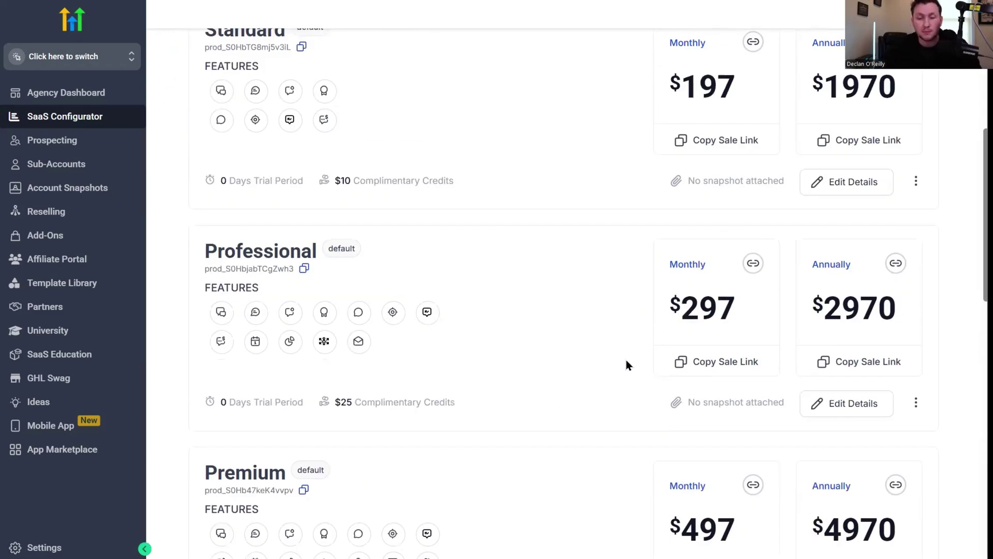
scroll(617, 388, down, 3)
scroll(710, 401, down, 4)
scroll(641, 341, up, 8)
scroll(733, 310, up, 1)
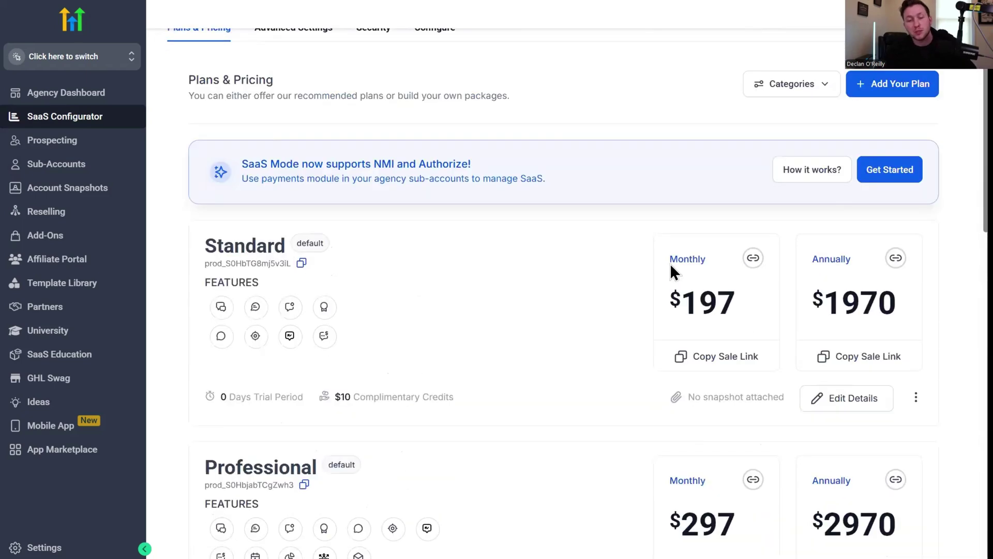
scroll(308, 106, up, 1)
click(295, 87)
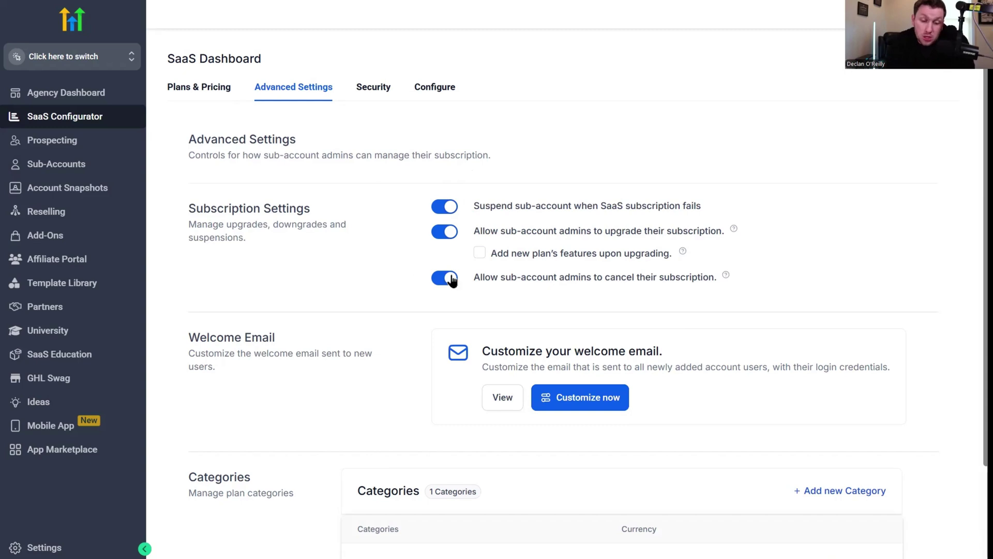
scroll(453, 285, down, 3)
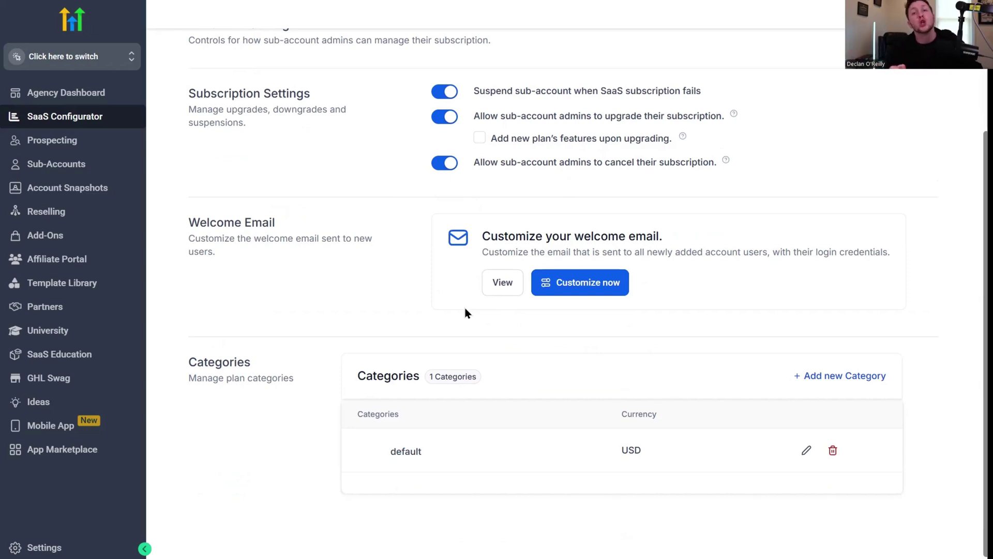
- Preview the Welcome Email and open the New SaaS Client template in the email builder
click(510, 289)
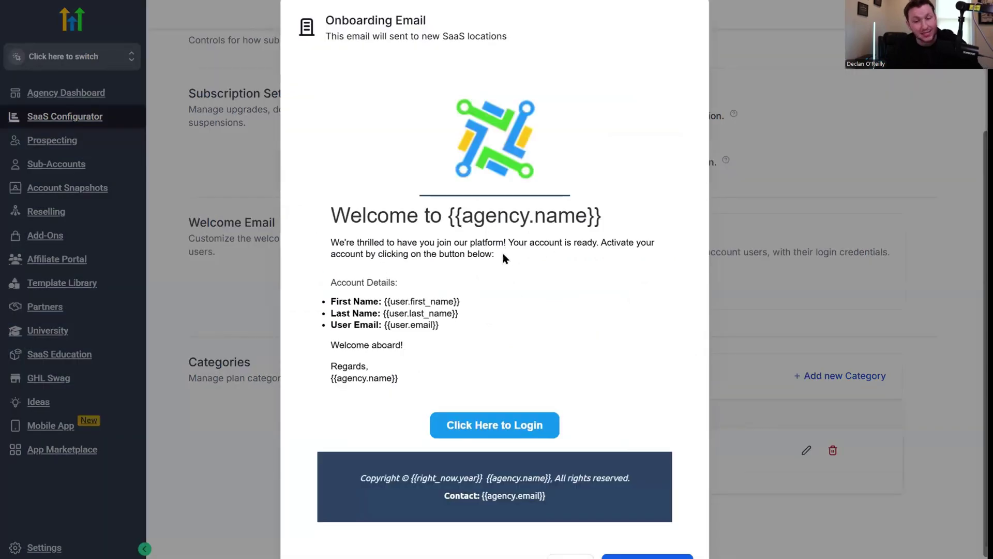
scroll(446, 273, down, 1)
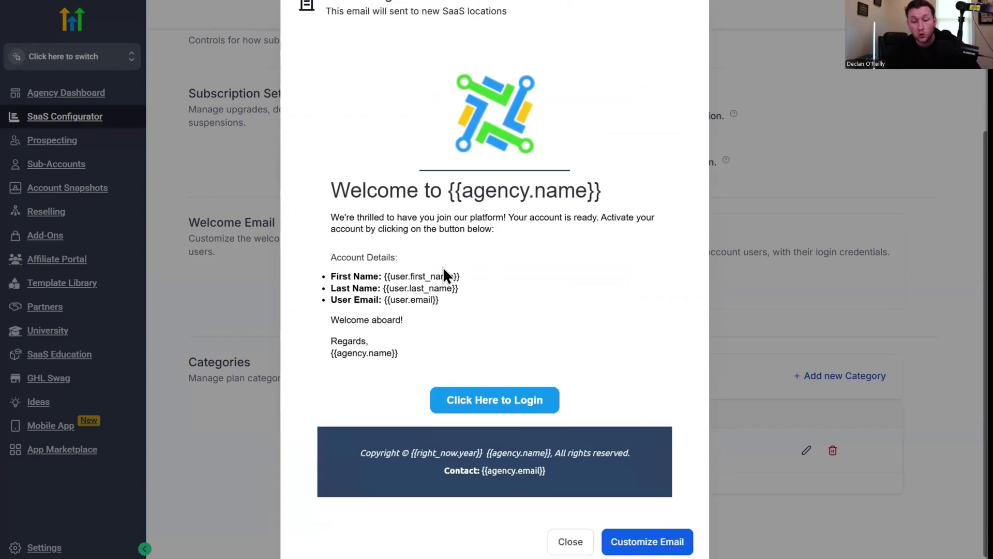
click(641, 541)
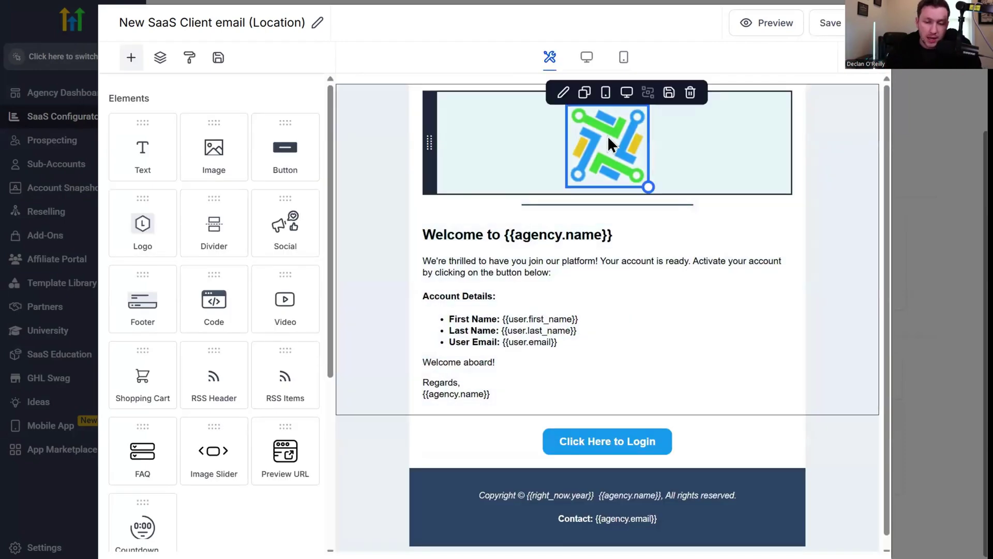
- Select the logo block and parts of the welcome text in the email body
click(608, 138)
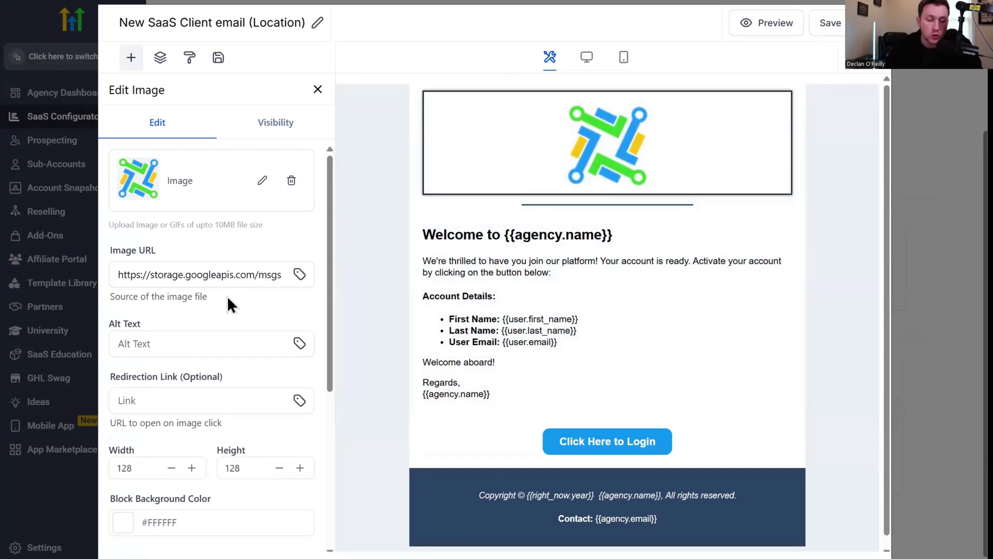
click(526, 317)
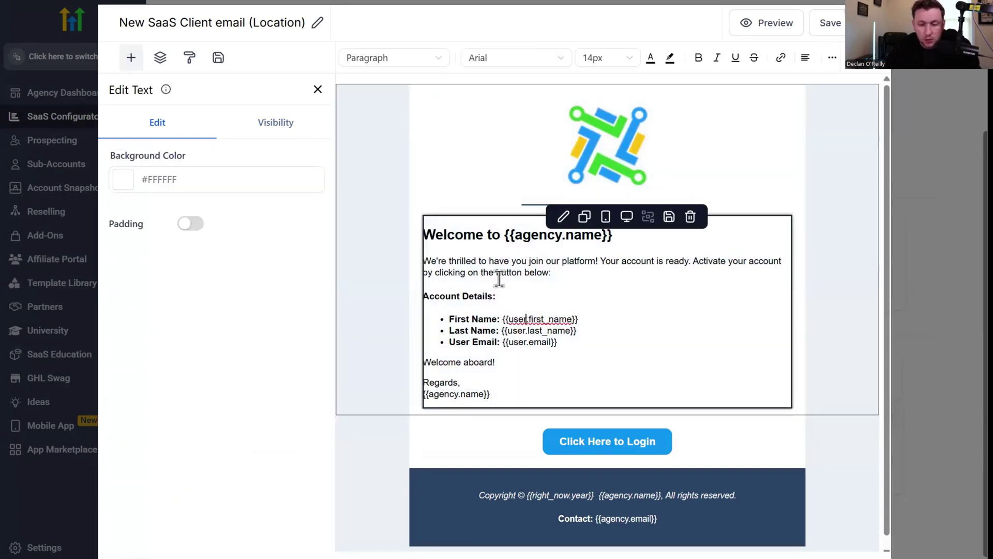
double_click(555, 261)
click(617, 282)
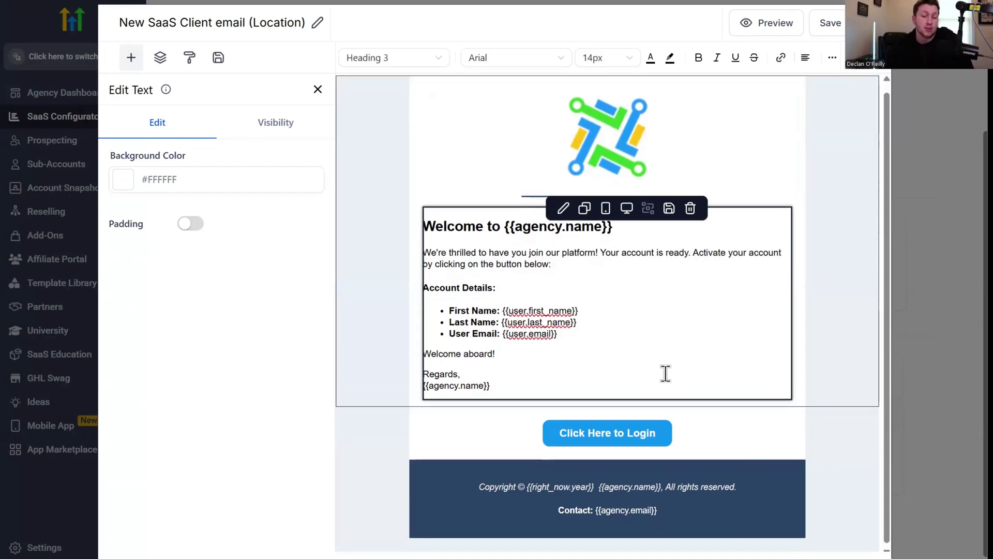
scroll(603, 386, up, 1)
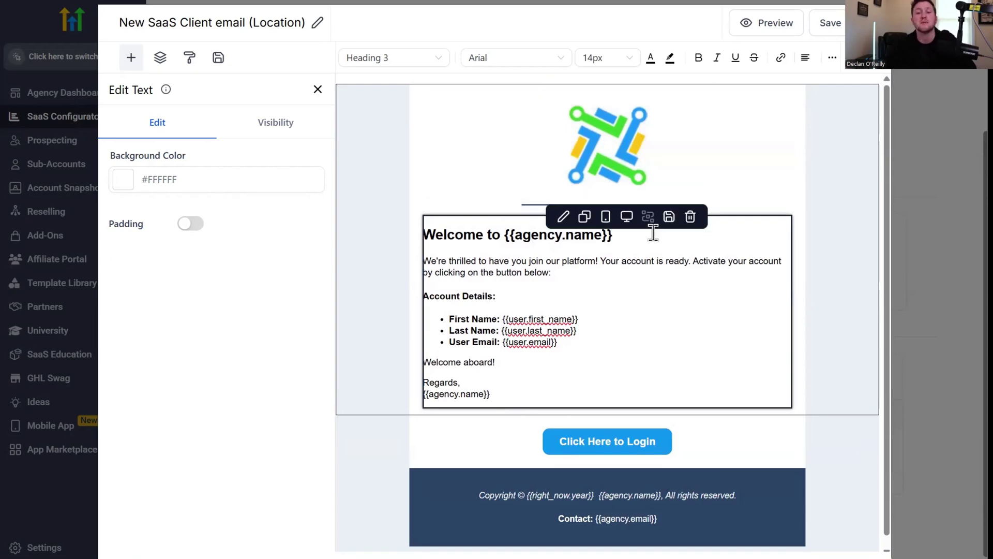
mouse_move(607, 145)
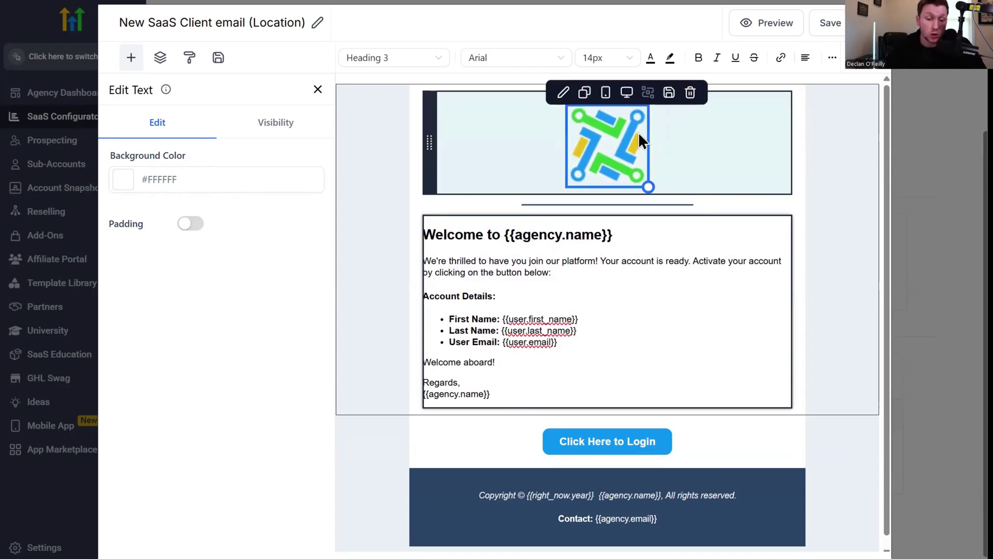
- Replace the logo's Image URL with the portrait photo address and save the template
click(639, 132)
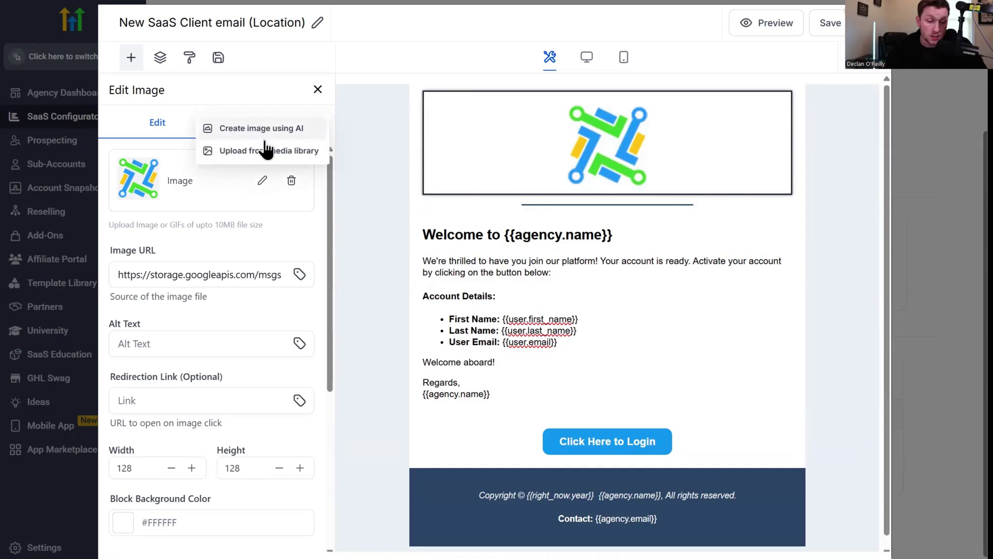
click(629, 133)
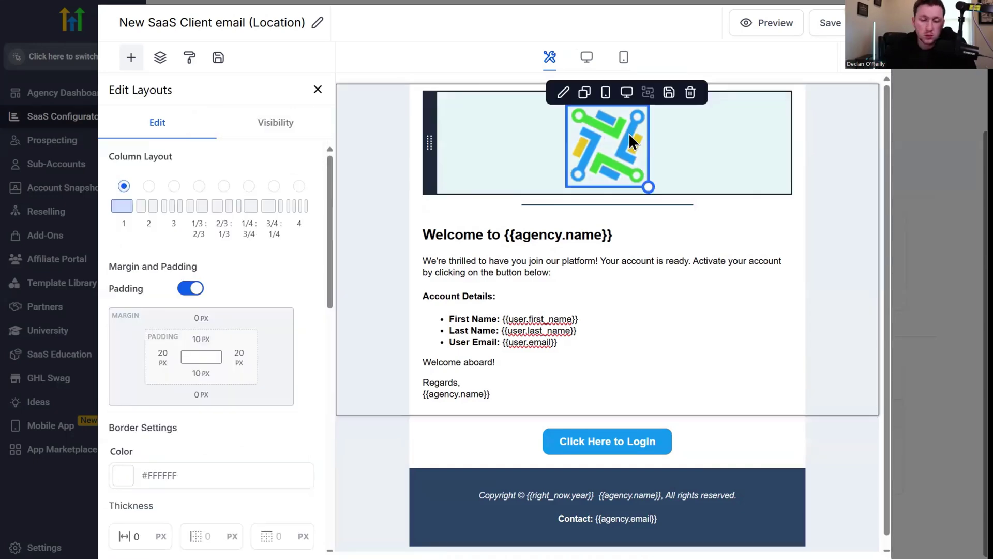
click(608, 145)
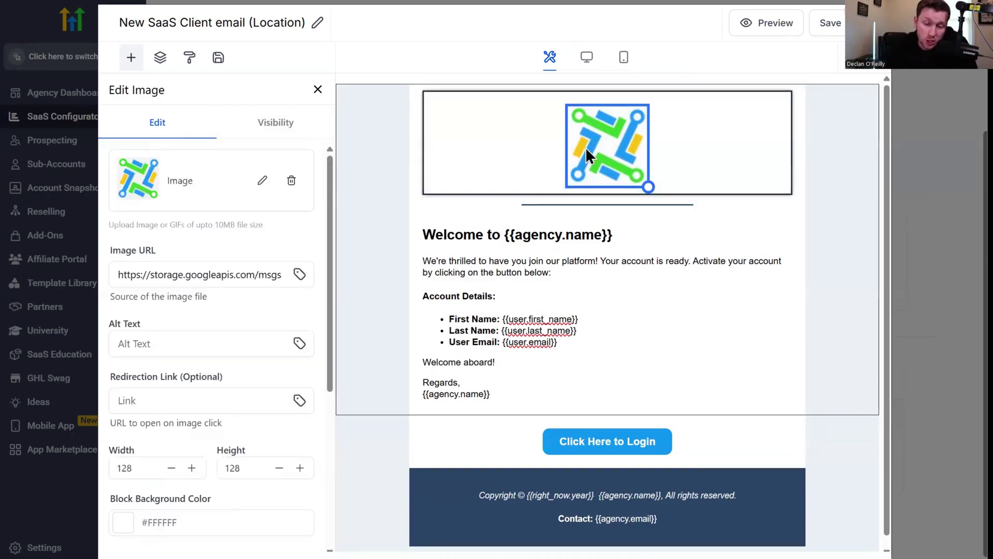
triple_click(222, 273)
right_click(228, 276)
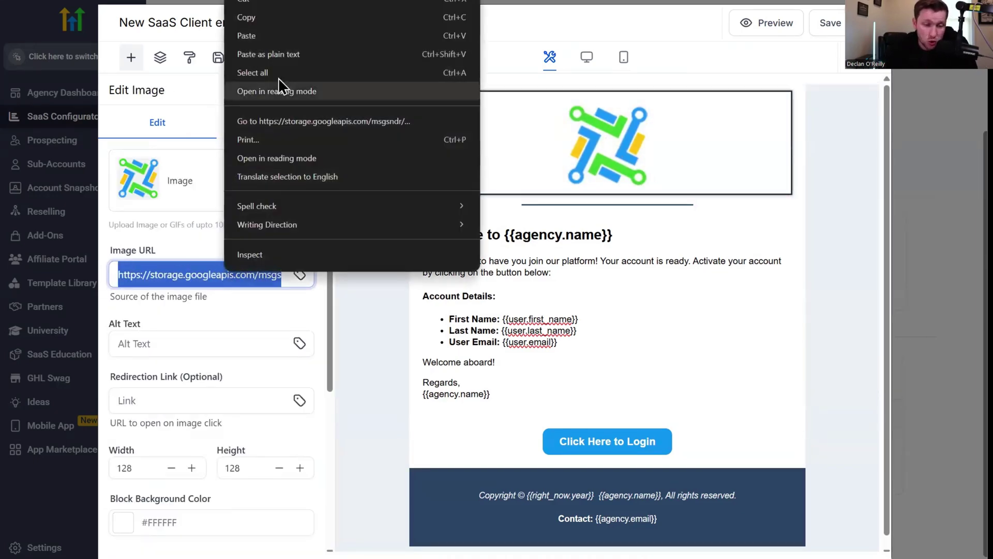
click(284, 37)
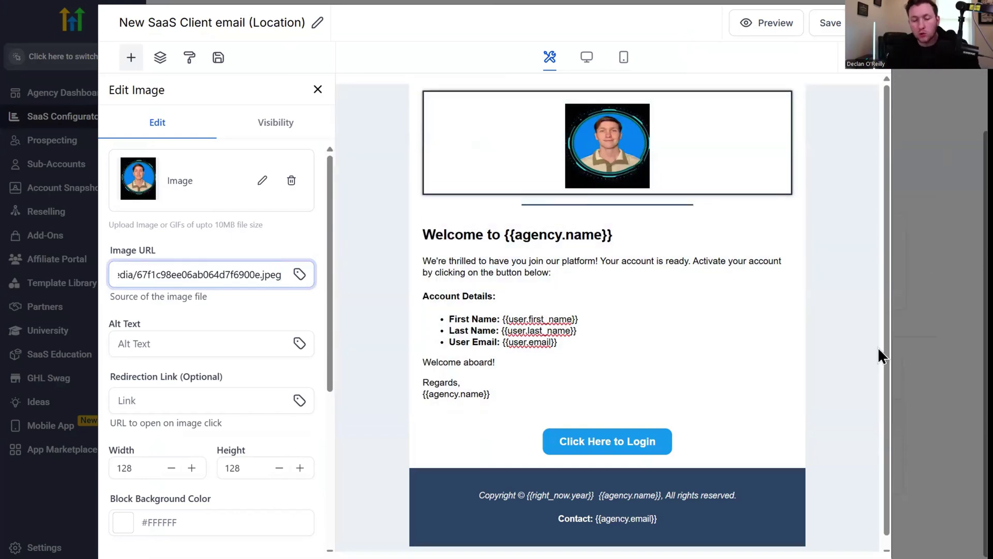
scroll(861, 357, down, 1)
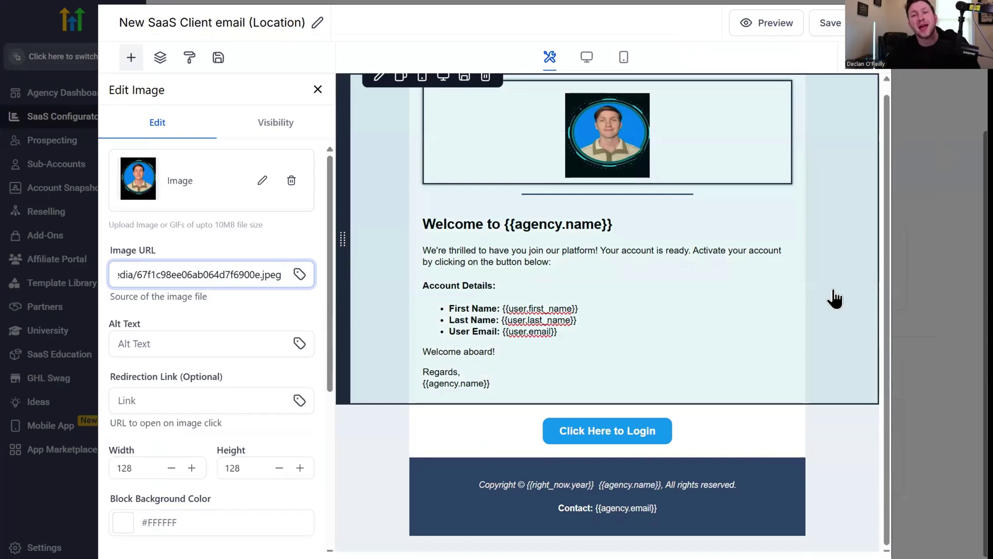
click(837, 29)
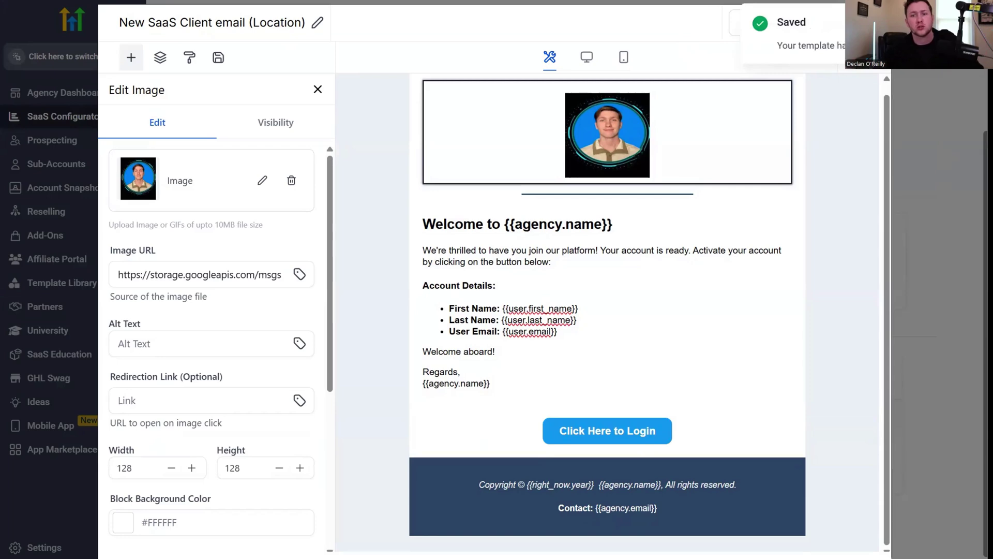
- Close the email editor, review the SaaS Security settings, then view the Configure payment-provider options
click(869, 29)
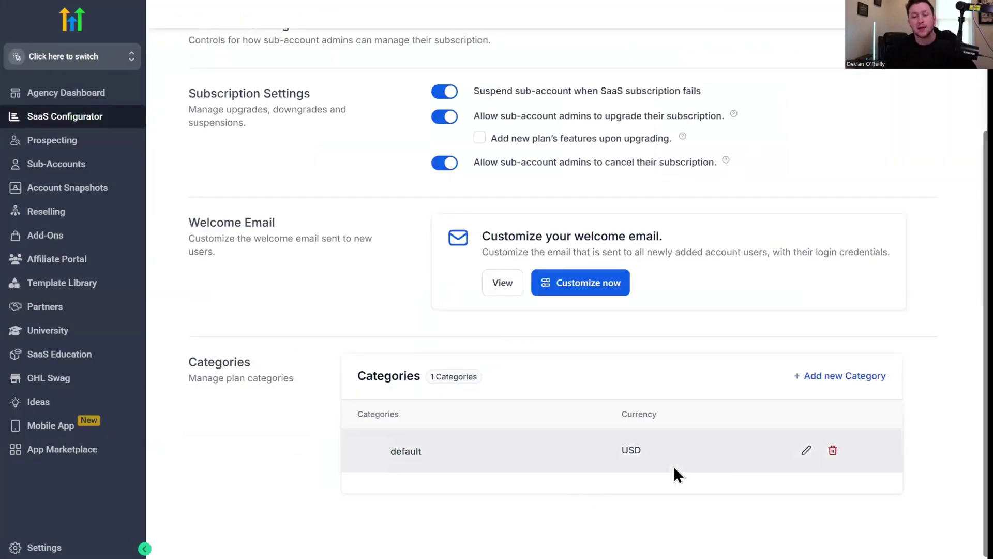
scroll(655, 463, up, 3)
click(372, 100)
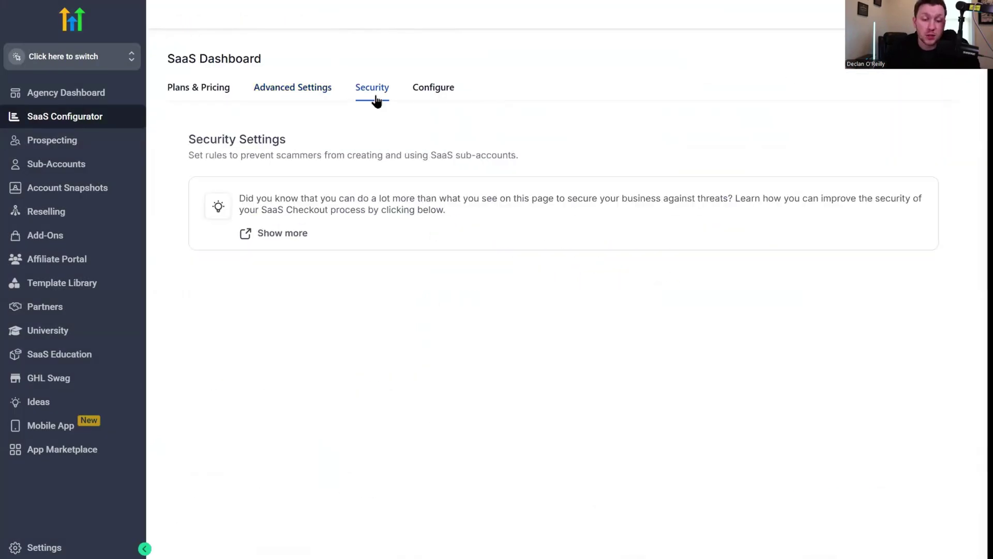
scroll(459, 214, down, 2)
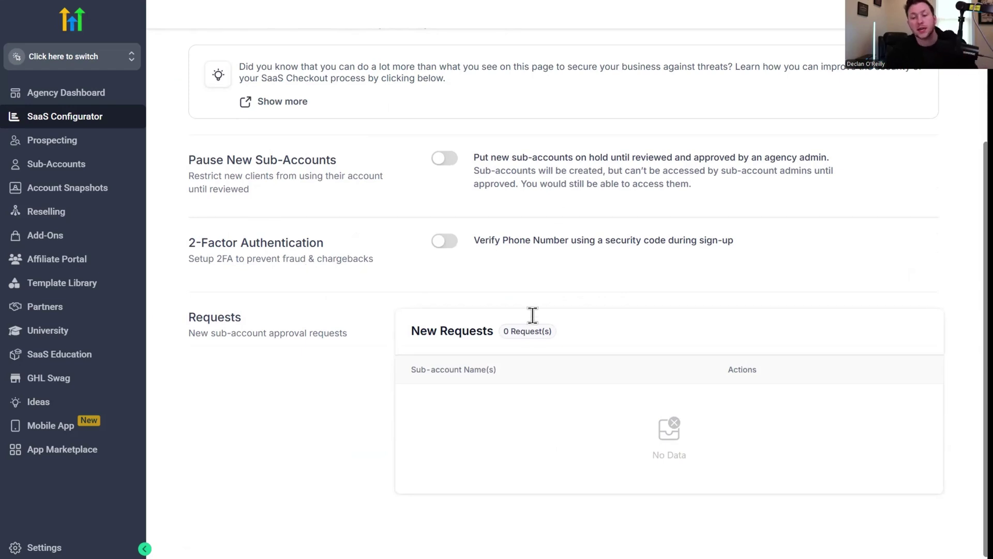
scroll(595, 349, up, 2)
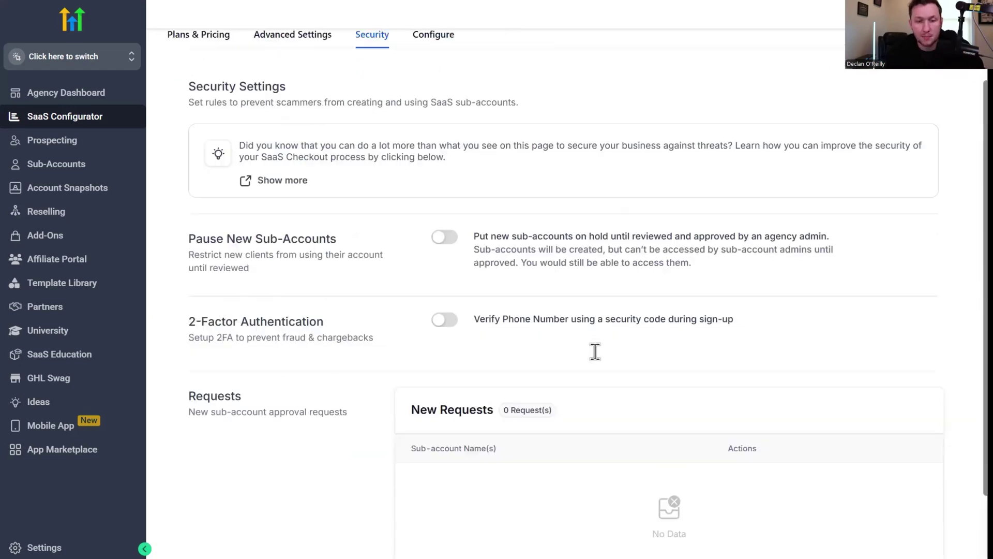
scroll(439, 94, up, 1)
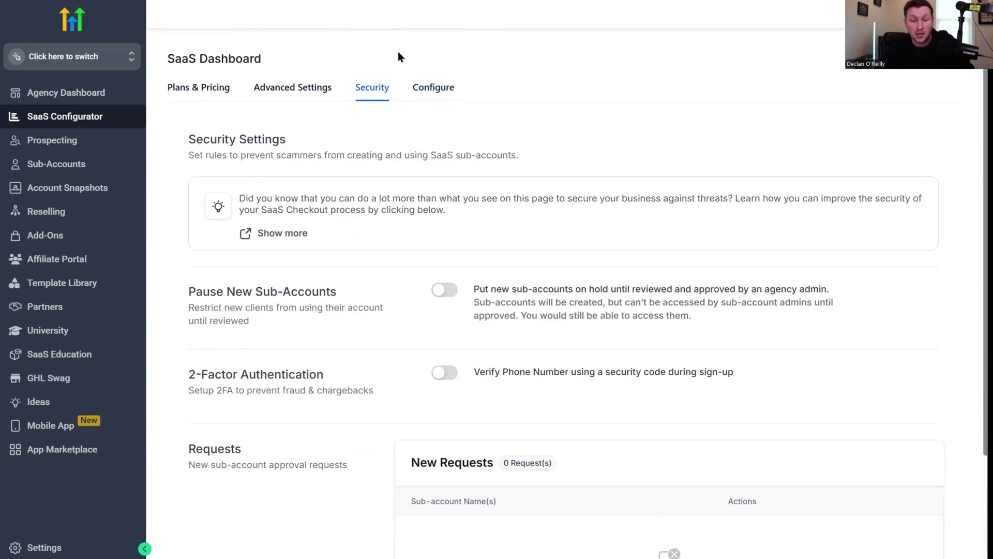
click(425, 92)
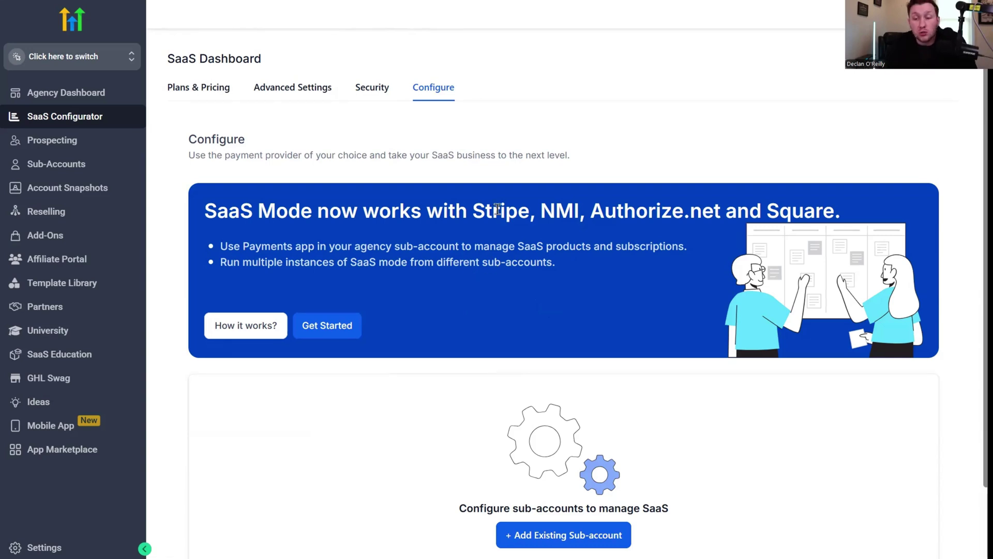
- Review the SaaS plans on Plans & Pricing, including the Standard plan at $197 monthly
click(208, 88)
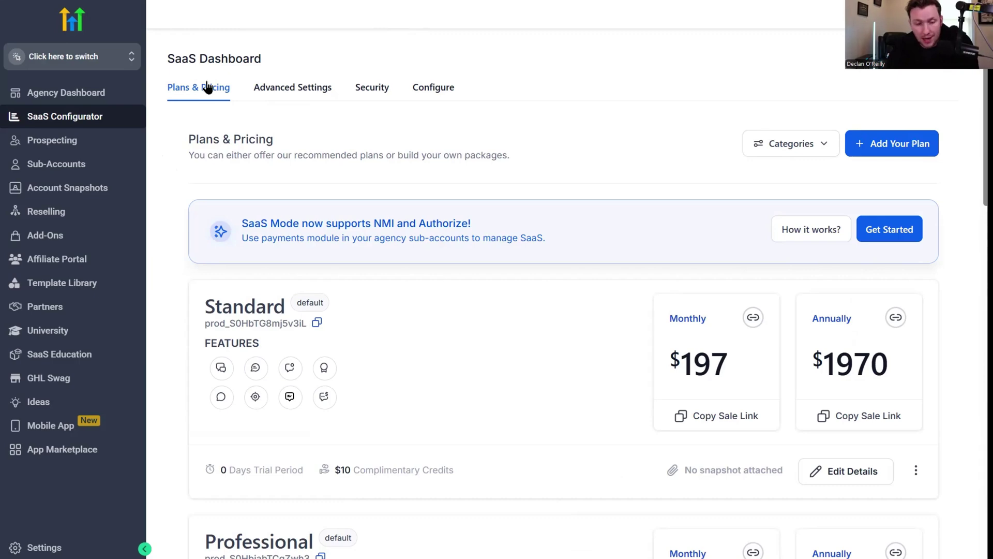
scroll(481, 156, down, 8)
scroll(512, 209, down, 6)
scroll(527, 264, down, 1)
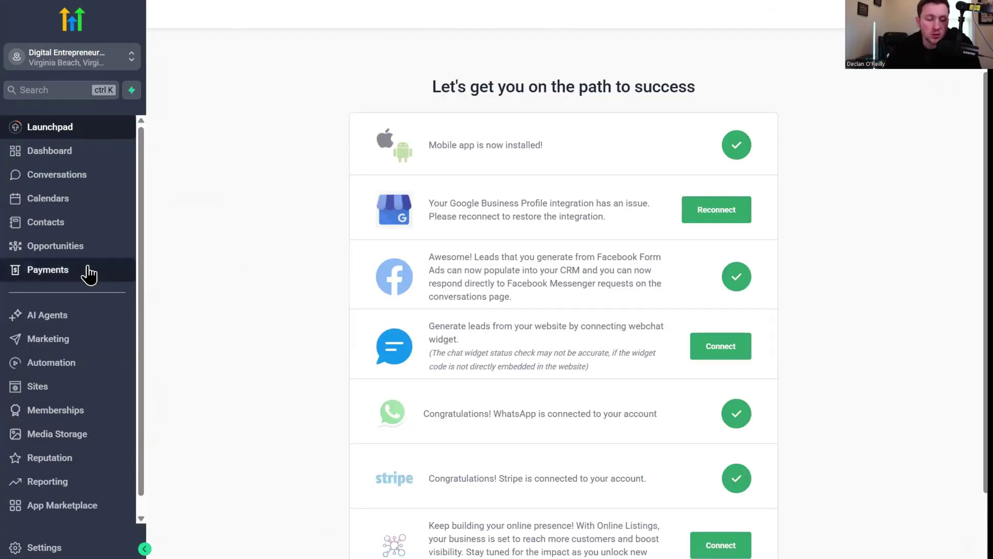
- Go to the sub-account's Payments area and show its Products list
click(88, 274)
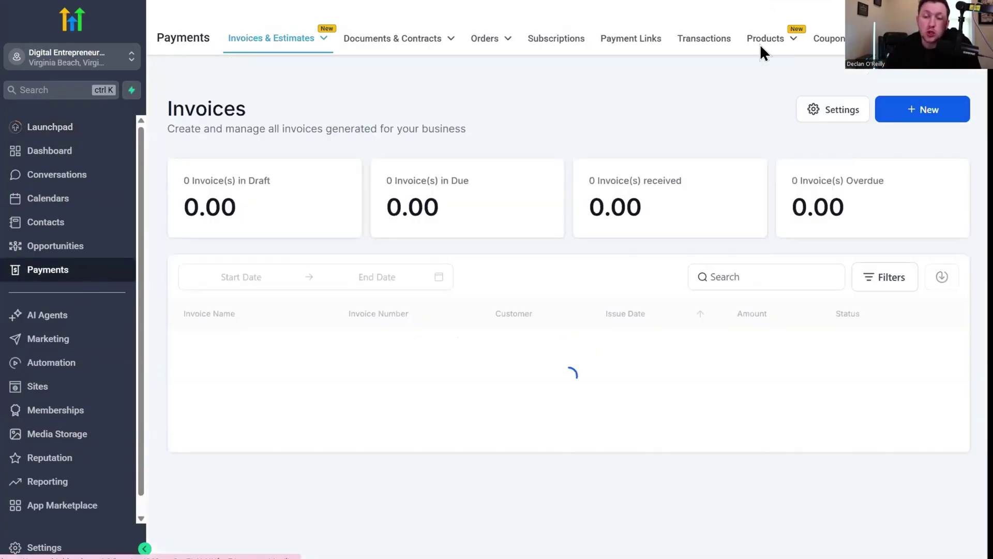
mouse_move(766, 38)
click(745, 67)
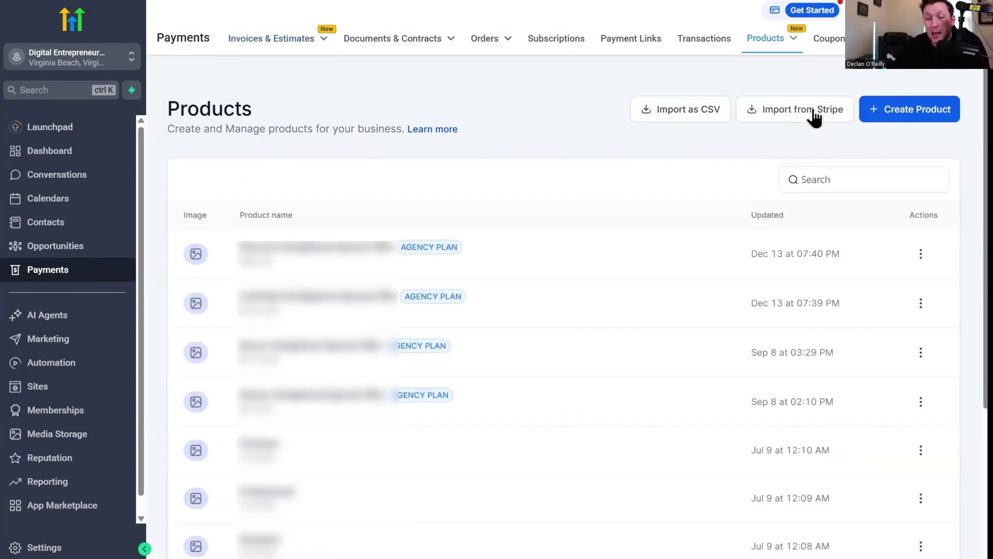
- Fill the Stripe import form with a chosen Stripe price and $22 setup fee, then return to Products
click(813, 114)
click(645, 203)
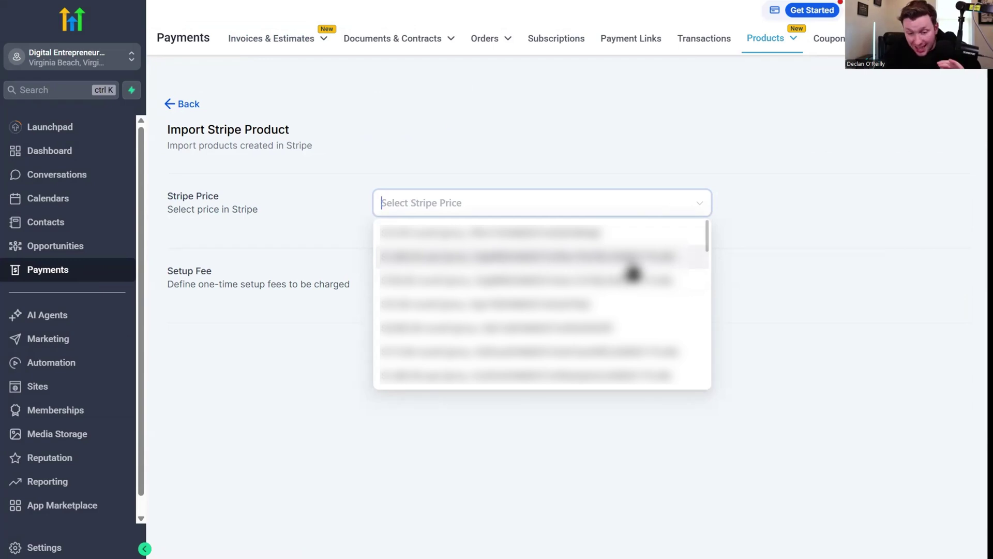
click(627, 277)
click(626, 274)
text(22)
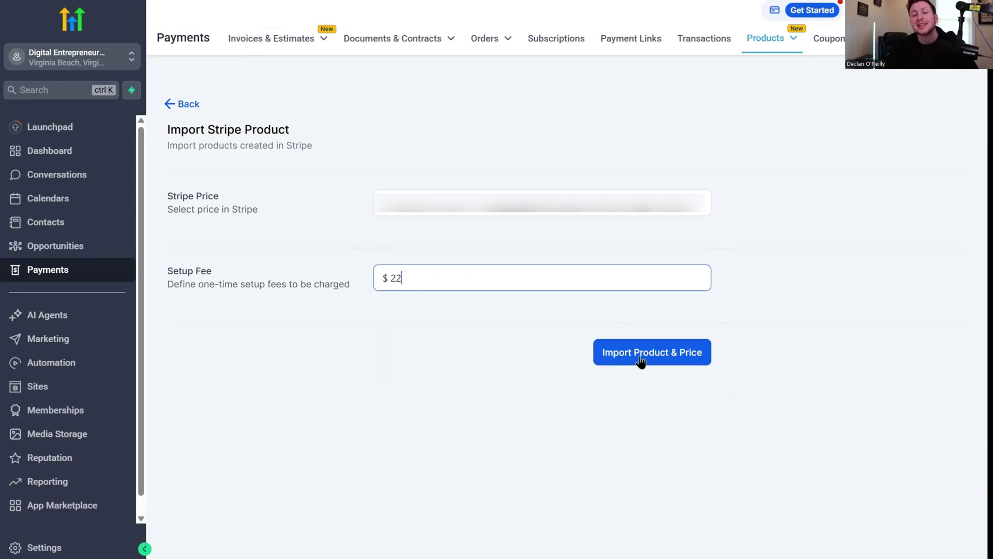
click(189, 106)
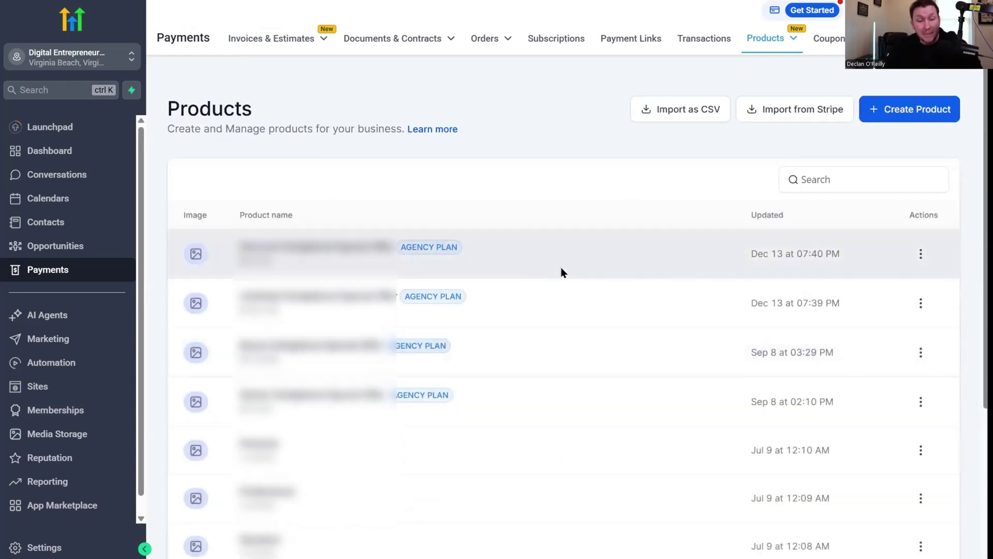